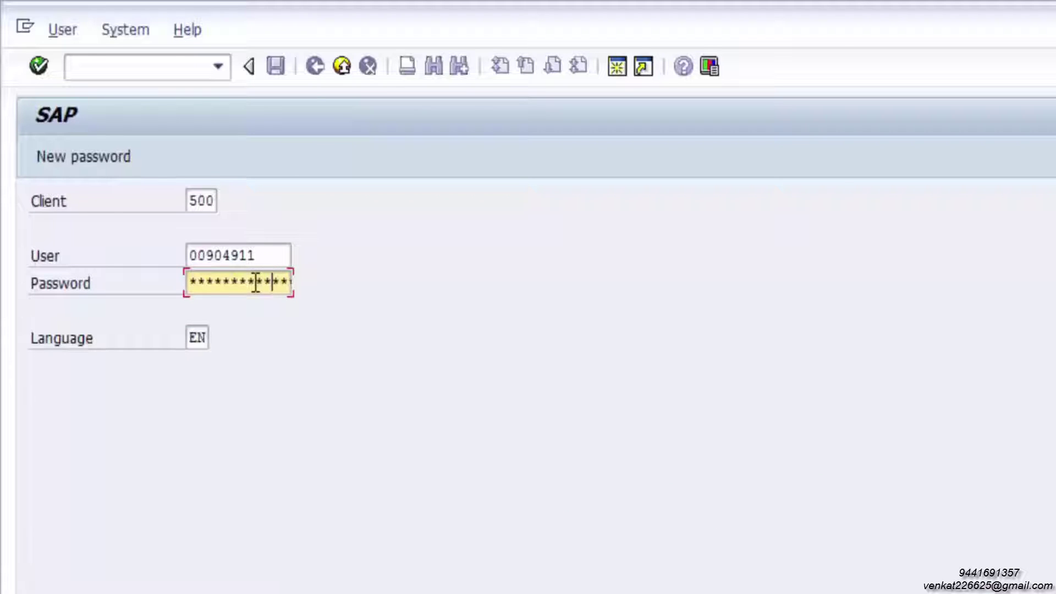
# Submit the new password to log in and reach the SAP Easy Access menu
pyautogui.press('Return')
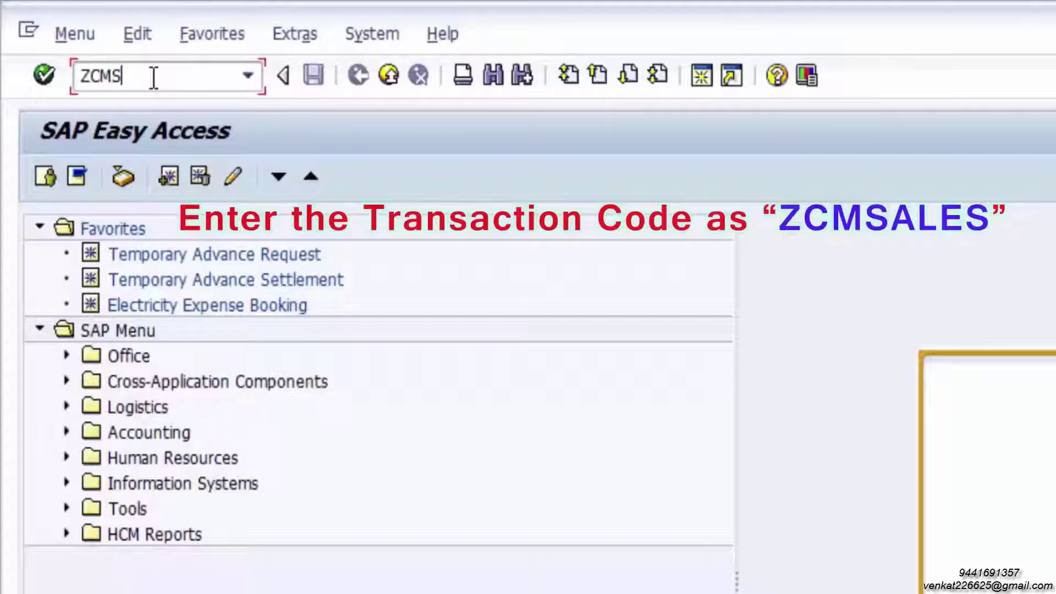
# Run ZCMSALES and open Create Sales Order under Franchise/DSA (Channel Partner)
pyautogui.write('ALES')
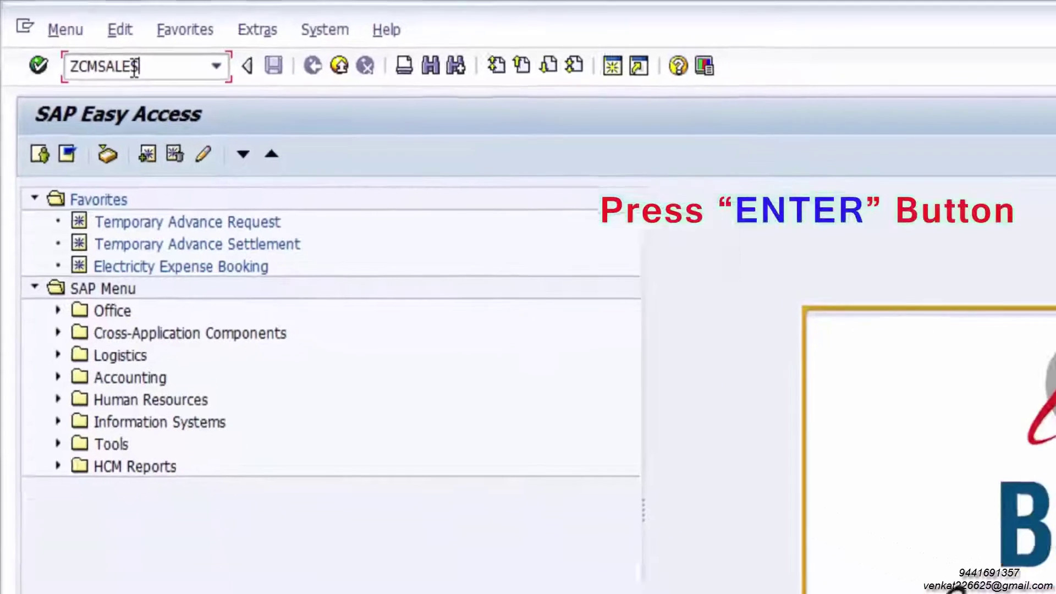
pyautogui.press('Return')
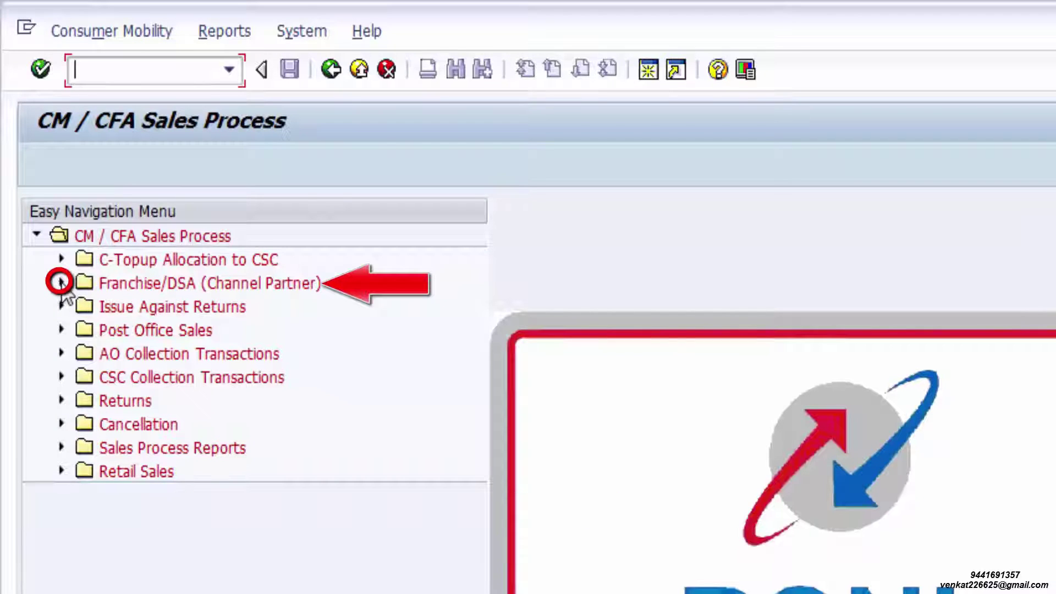
pyautogui.click(61, 282)
pyautogui.click(200, 307)
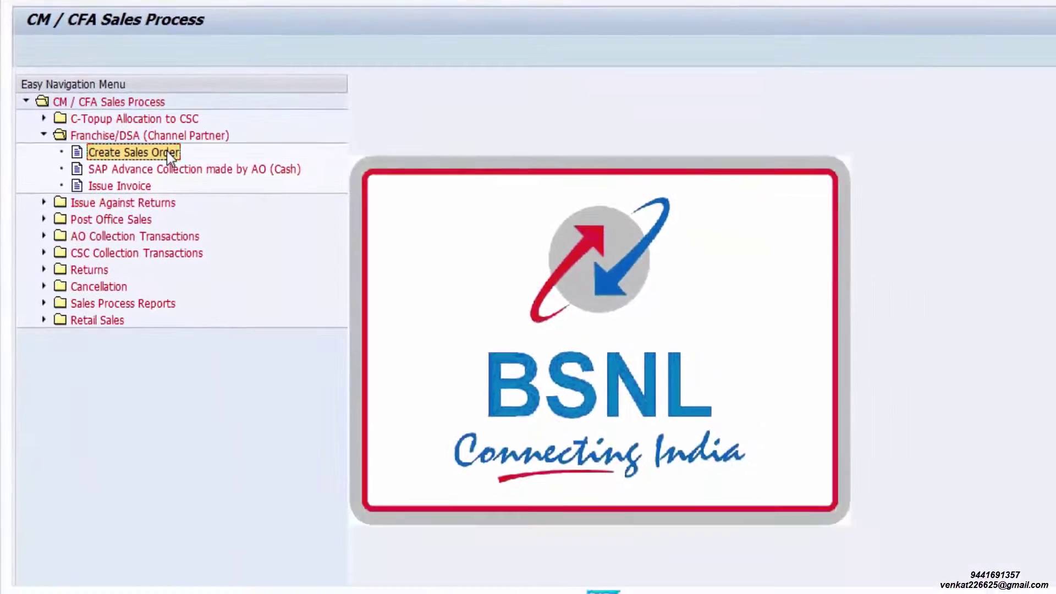
pyautogui.doubleClick(167, 150)
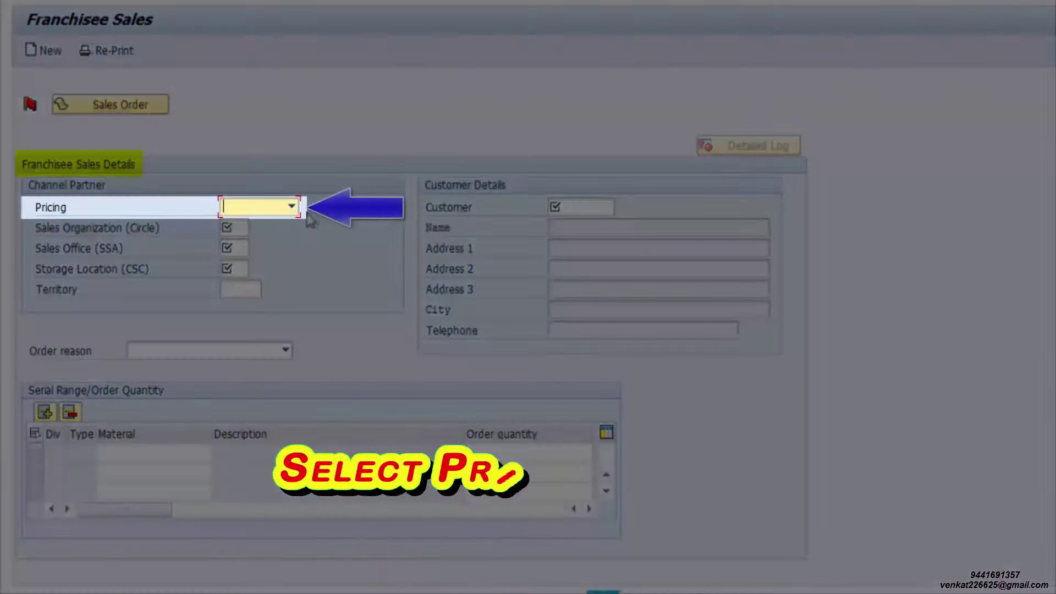
# Set pricing to Normal, org codes 1012/1206/3027, and enter the franchisee customer code to load its address
pyautogui.click(292, 208)
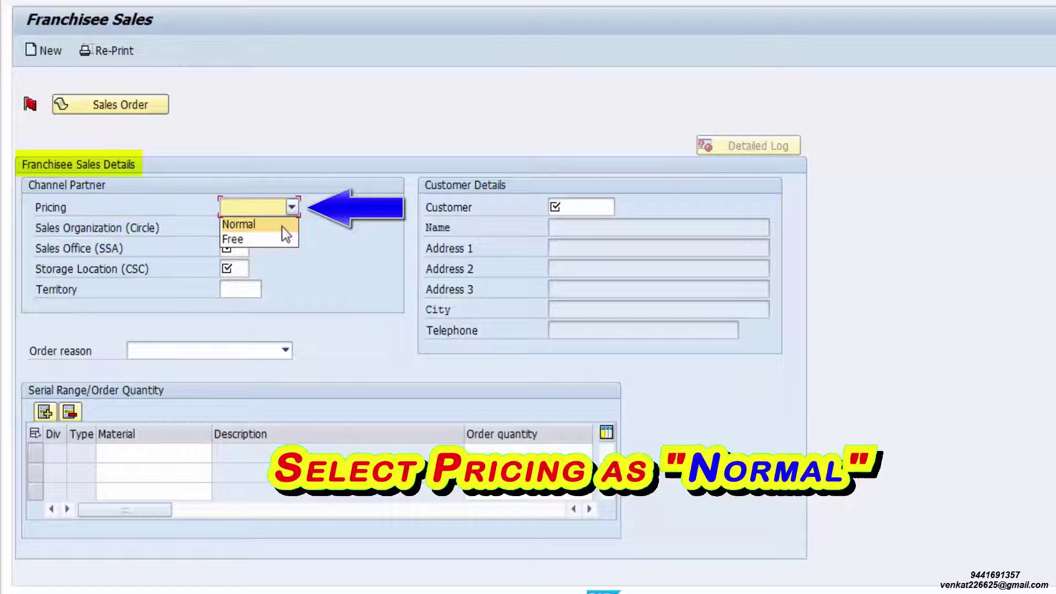
pyautogui.click(281, 225)
pyautogui.click(241, 229)
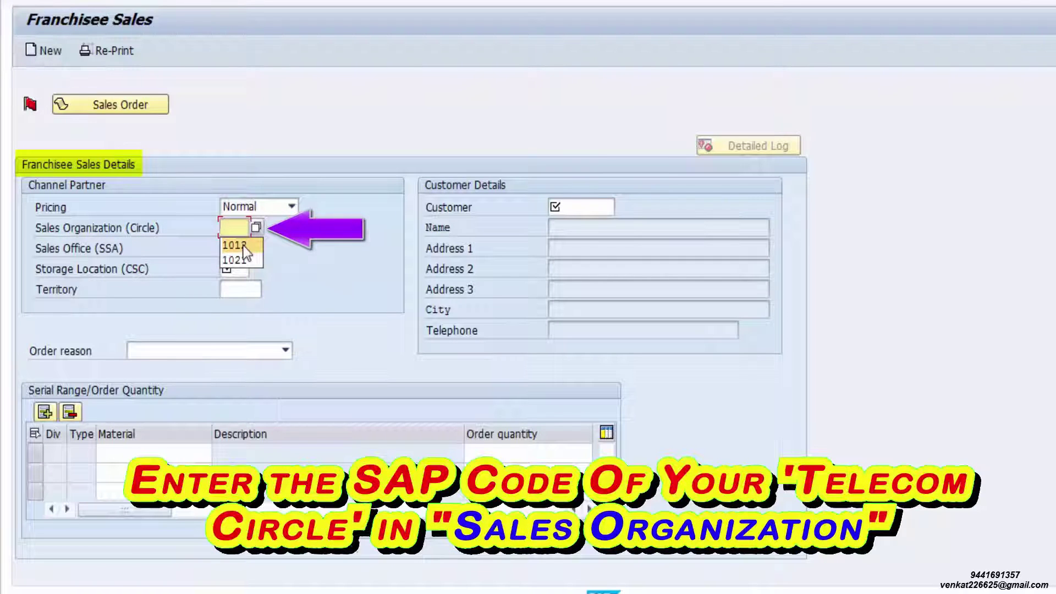
pyautogui.click(243, 245)
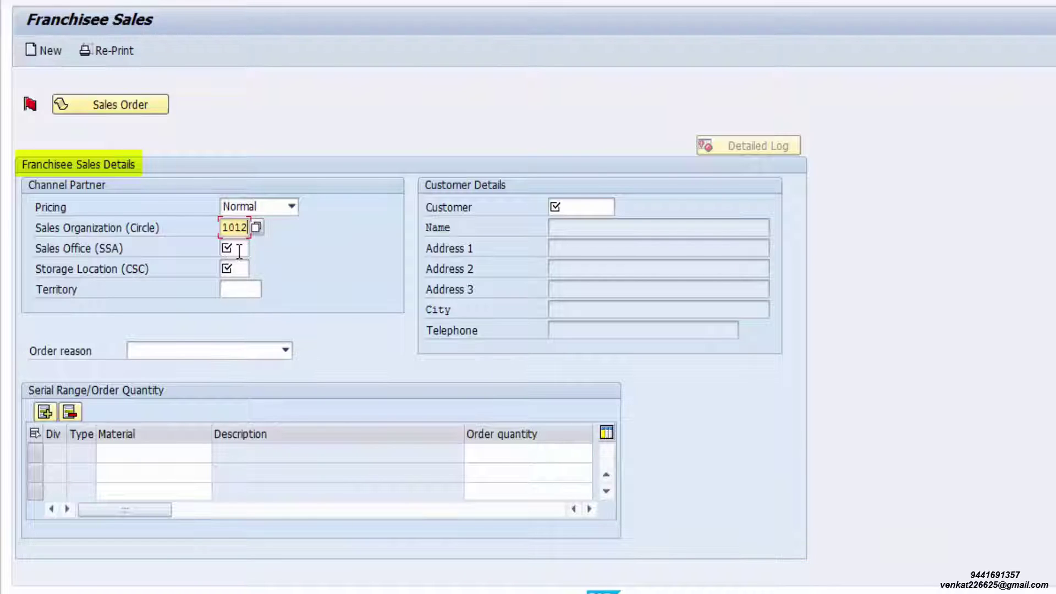
pyautogui.click(239, 250)
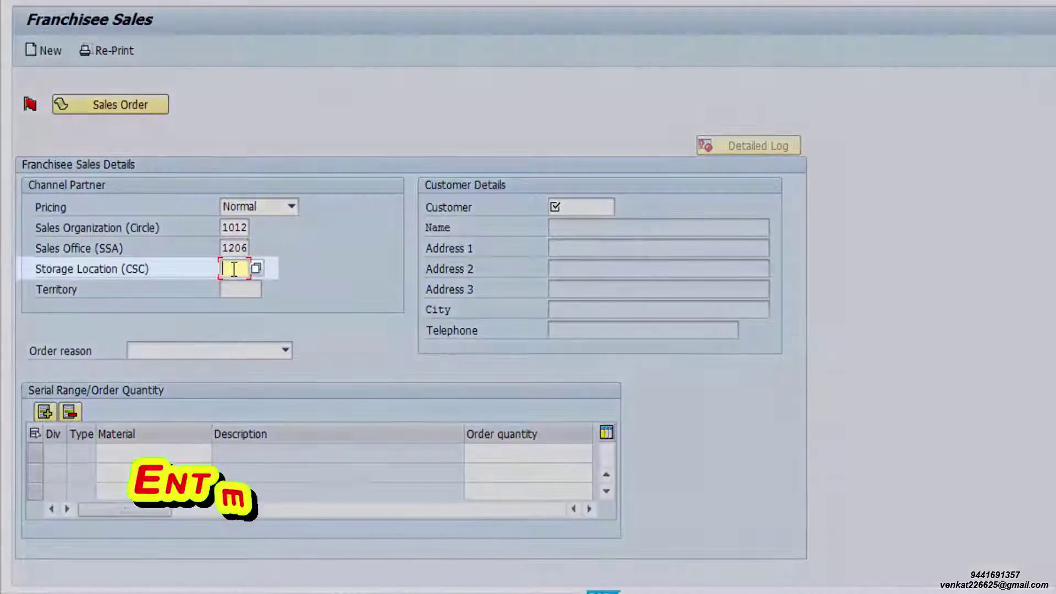
pyautogui.click(234, 269)
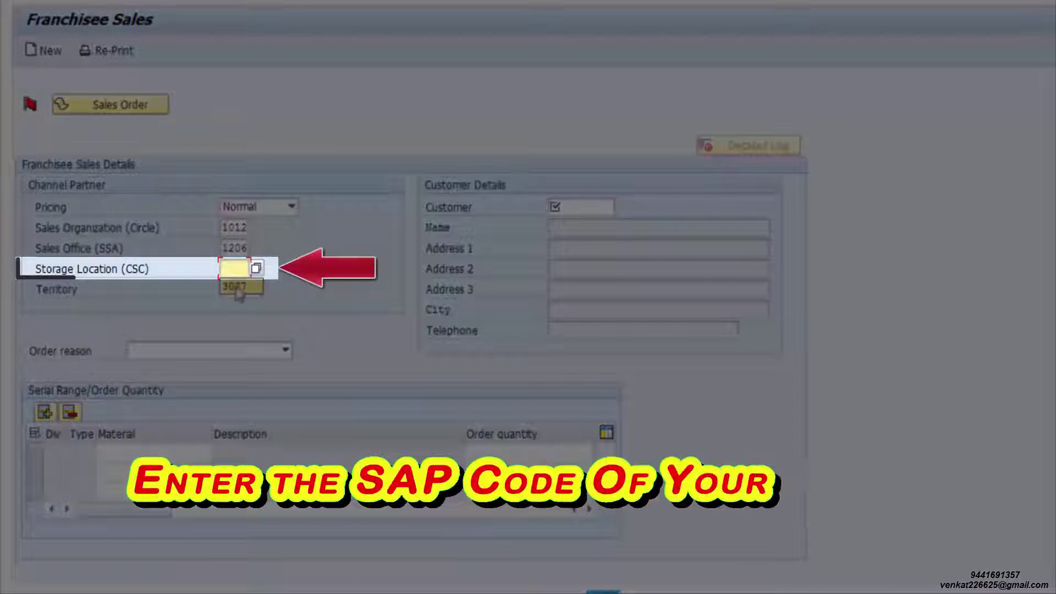
pyautogui.click(240, 287)
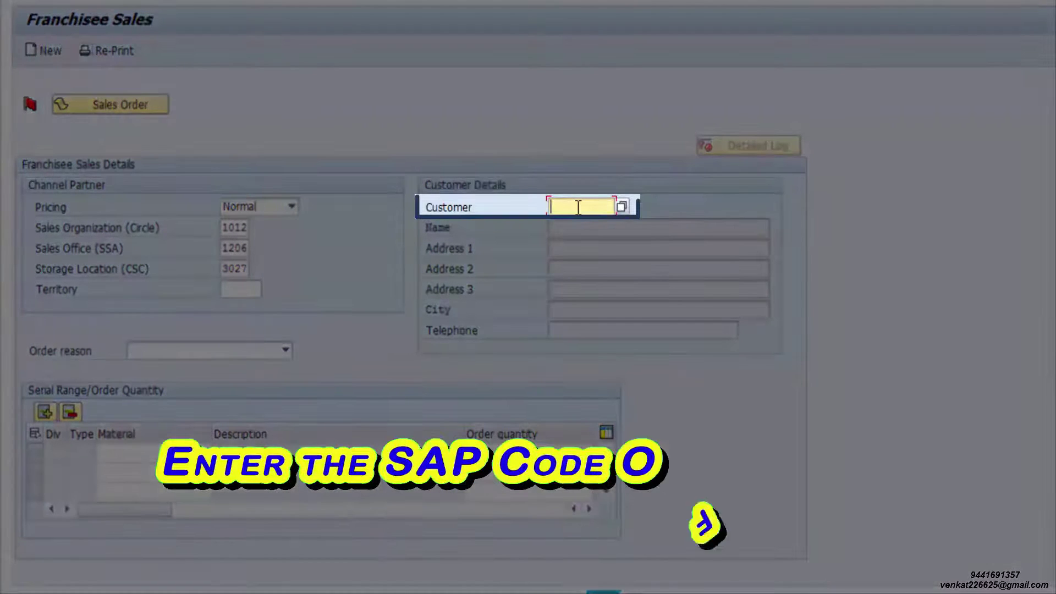
pyautogui.click(578, 207)
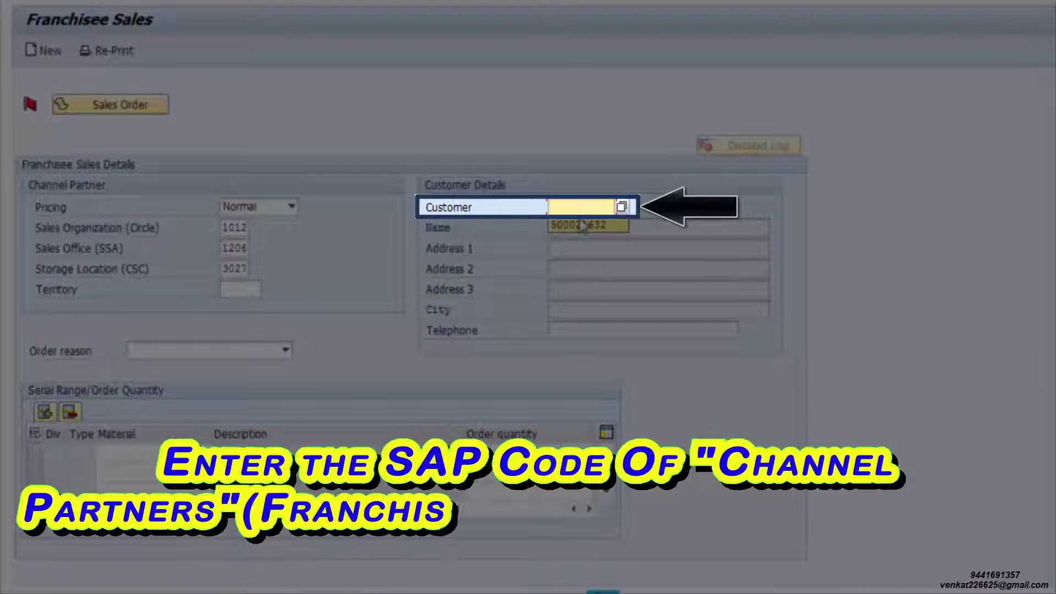
pyautogui.click(582, 226)
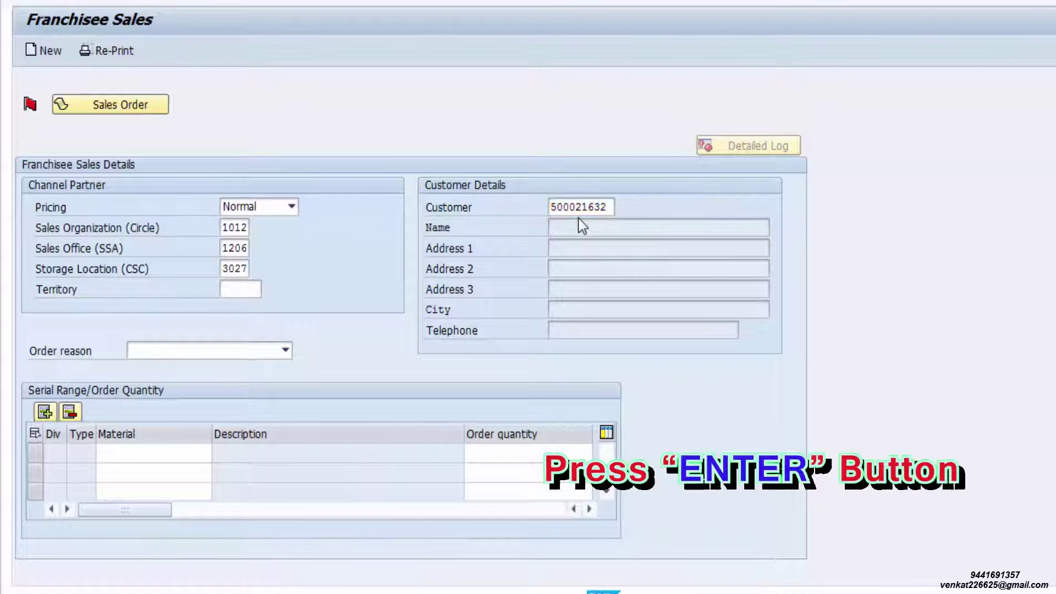
pyautogui.press('Return')
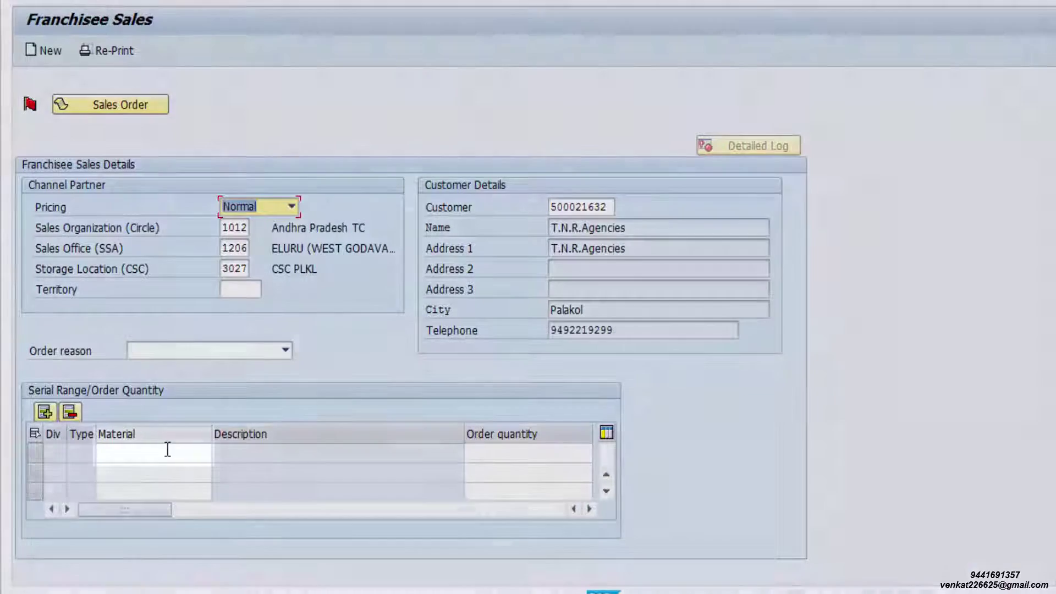
# Add the first order line: material 31000070 with quantity 3,000
pyautogui.click(149, 452)
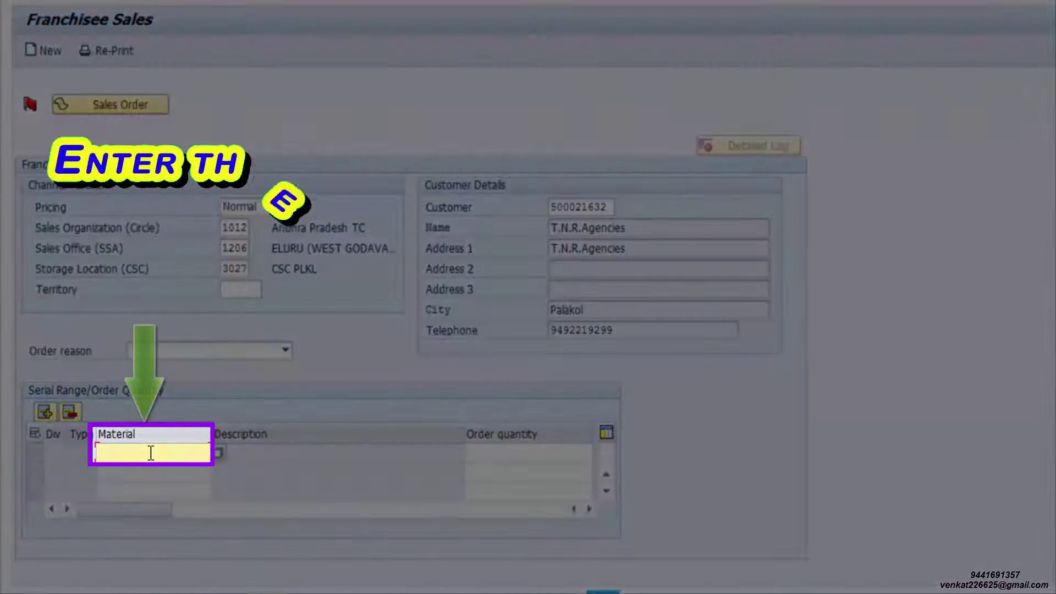
pyautogui.write('310000')
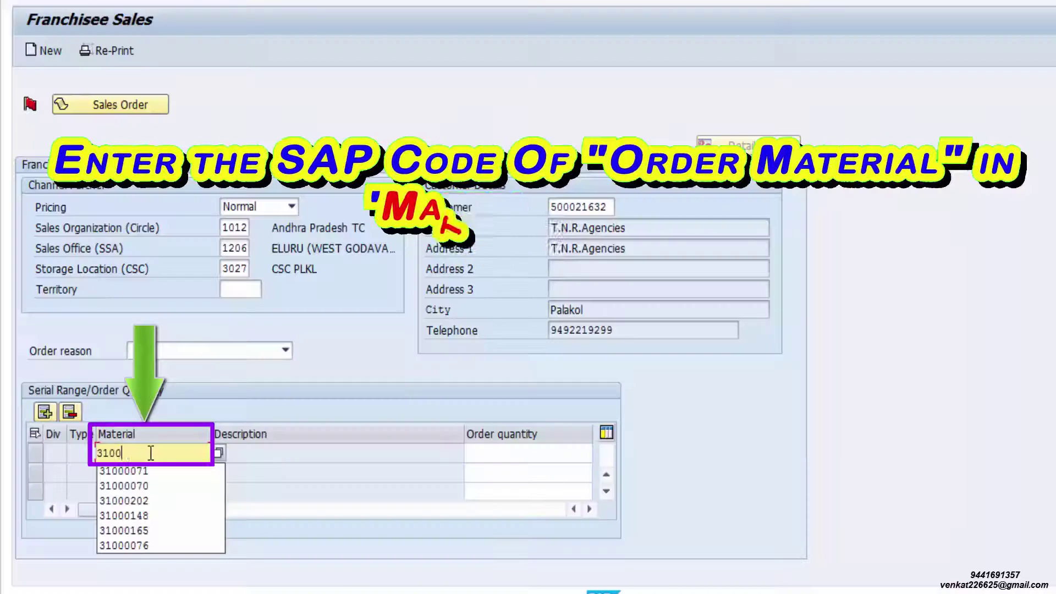
pyautogui.write('70')
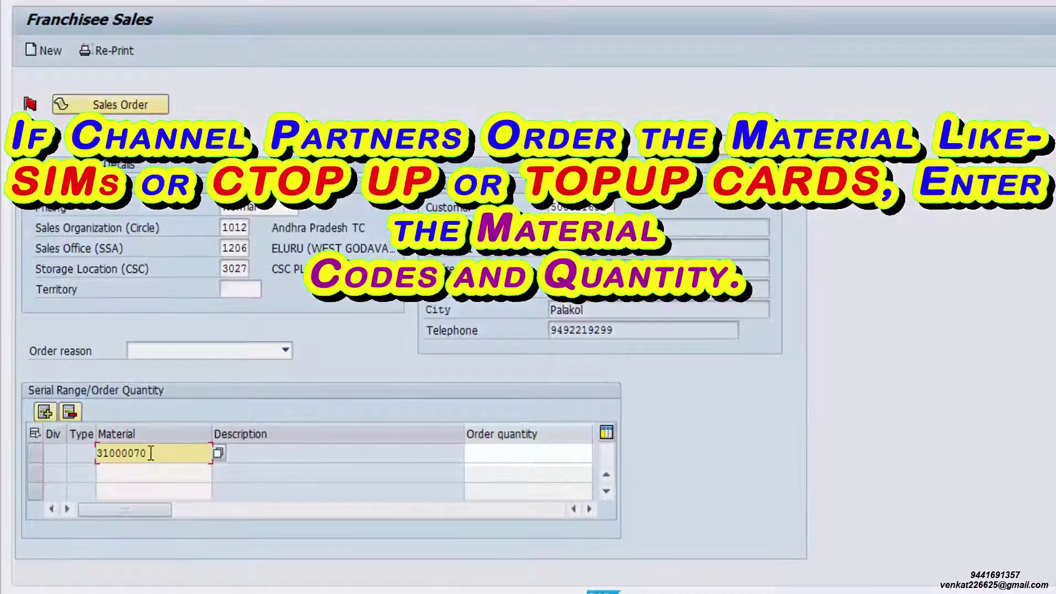
pyautogui.press('Tab')
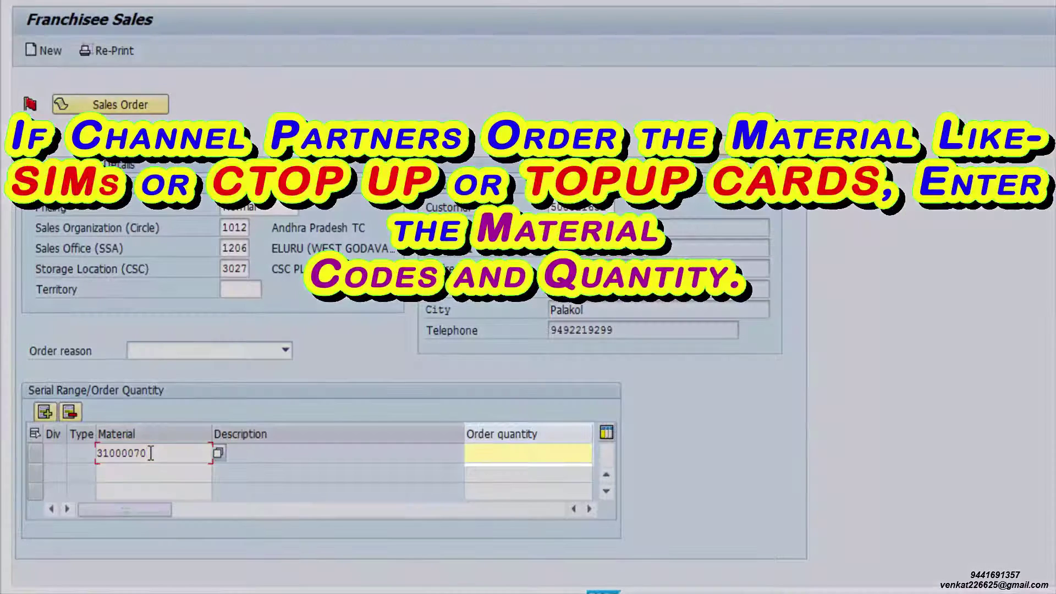
pyautogui.write('300')
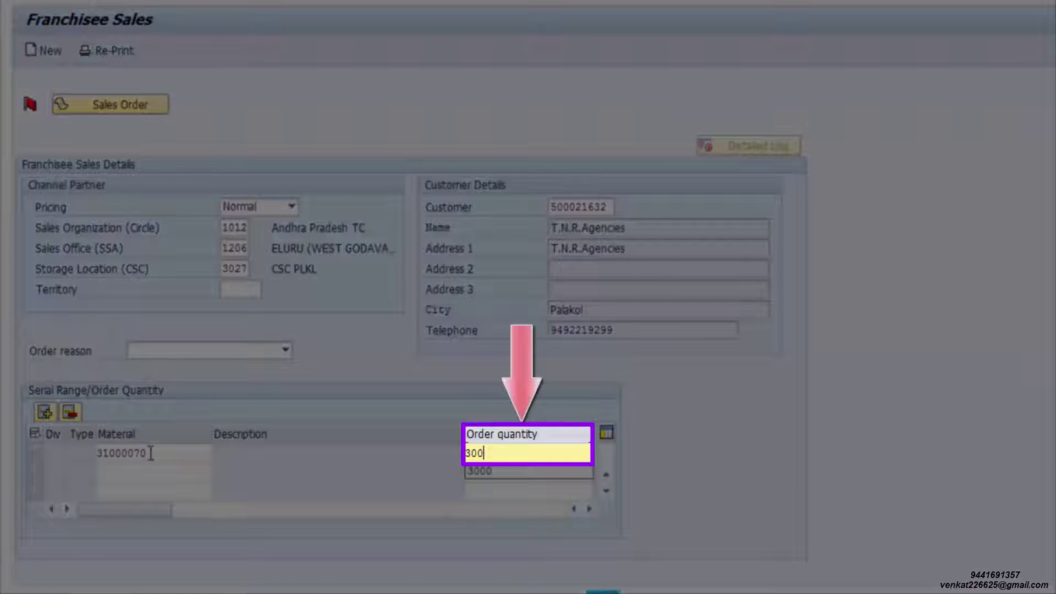
pyautogui.write('0')
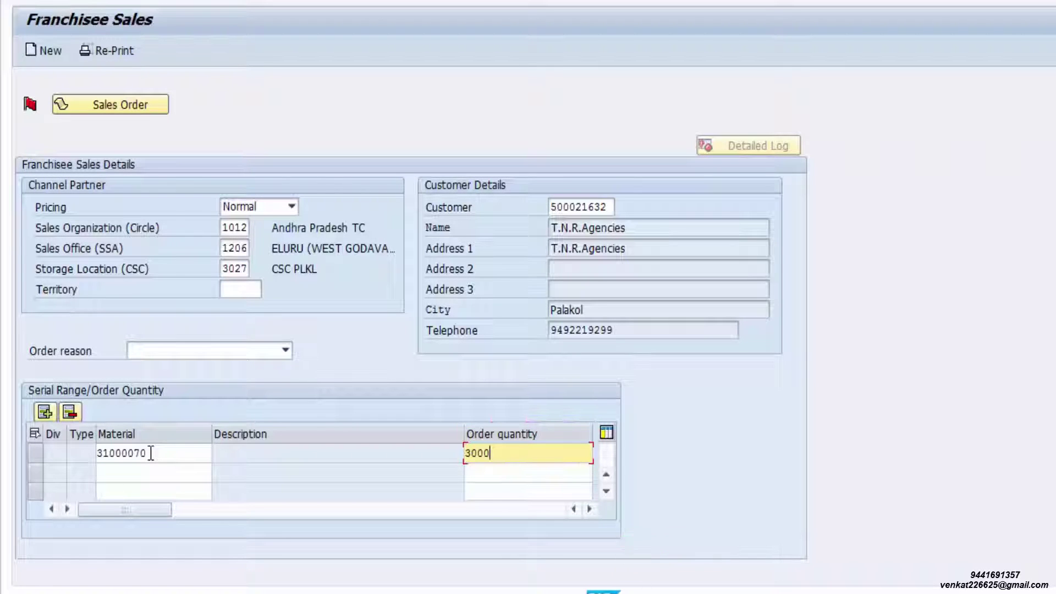
pyautogui.press('Return')
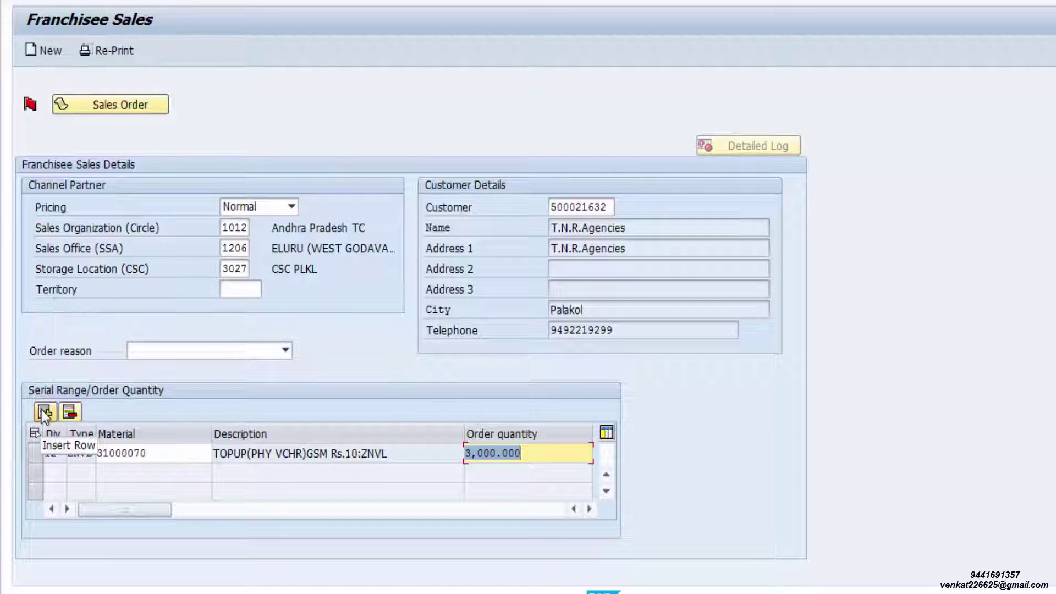
# Insert lines for 31000071 at 2,000 and 31000076 at 600
pyautogui.click(42, 413)
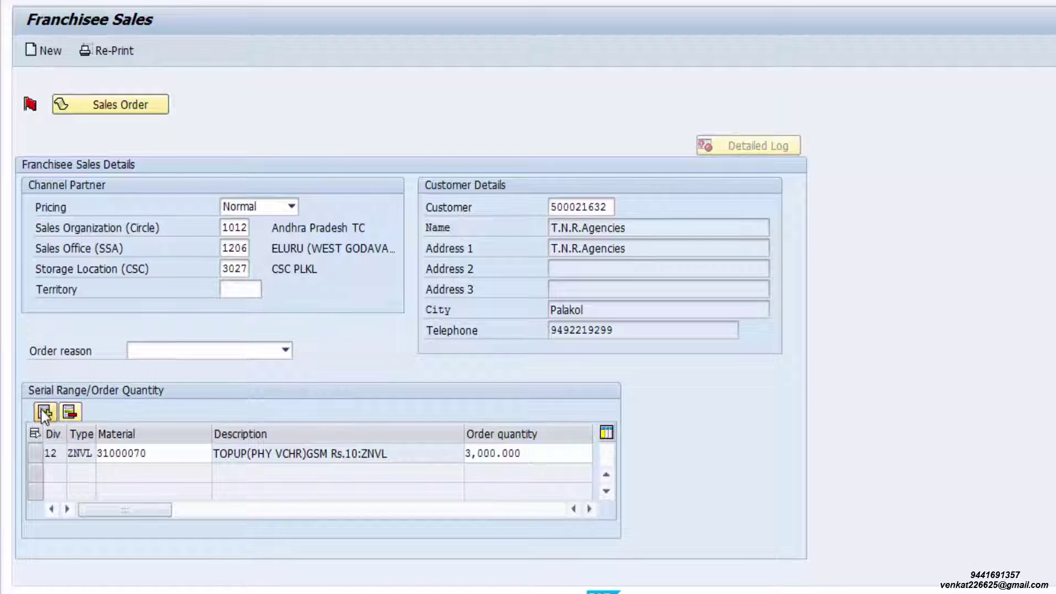
pyautogui.click(118, 474)
pyautogui.write('31000071')
pyautogui.press('Tab')
pyautogui.write('2,00')
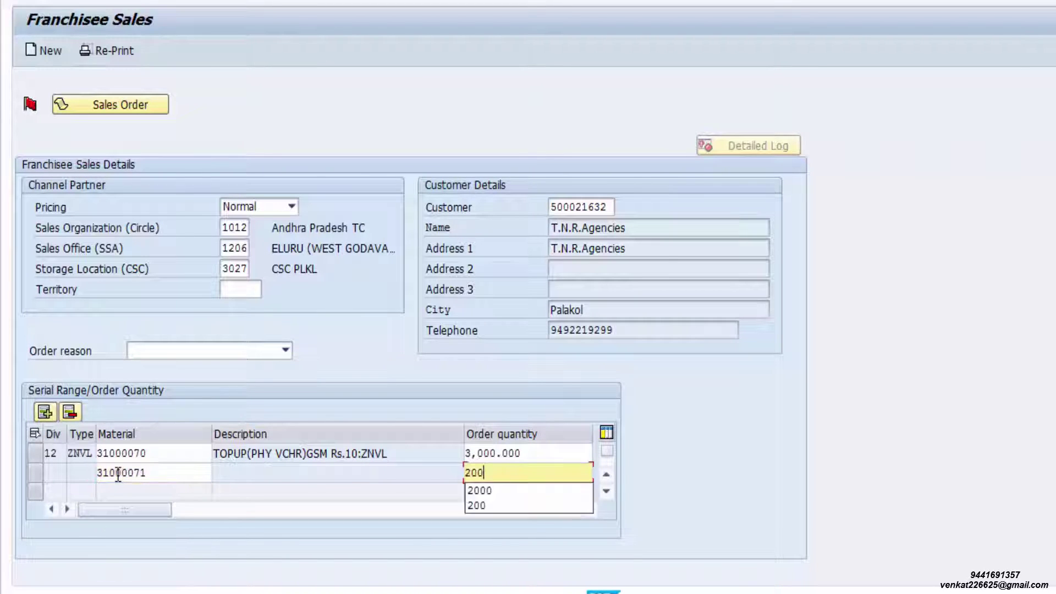
pyautogui.write('0')
pyautogui.press('Return')
pyautogui.click(156, 491)
pyautogui.write('31000076')
pyautogui.press('Tab')
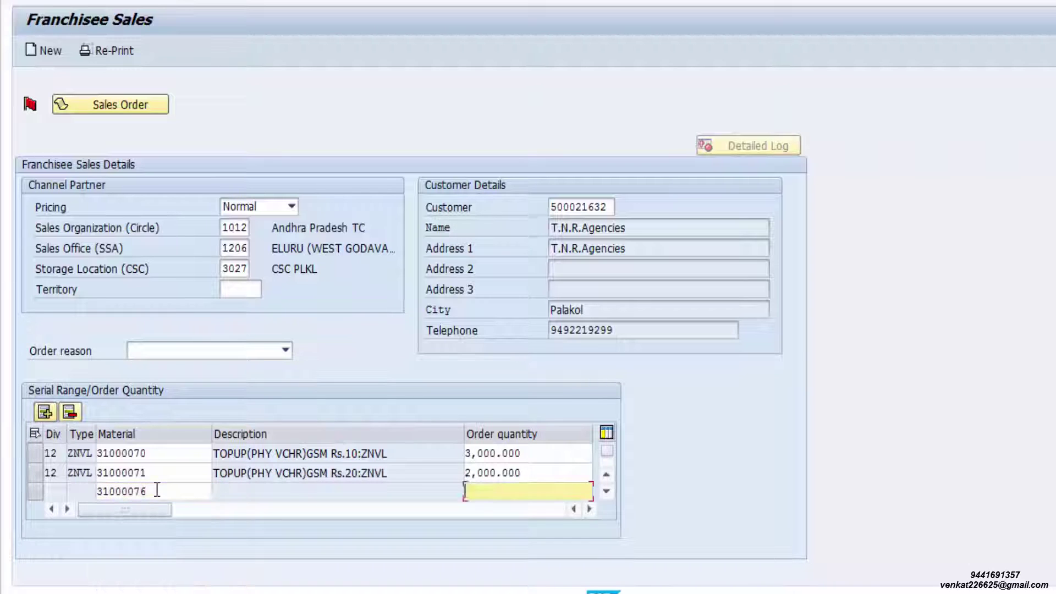
pyautogui.click(384, 491)
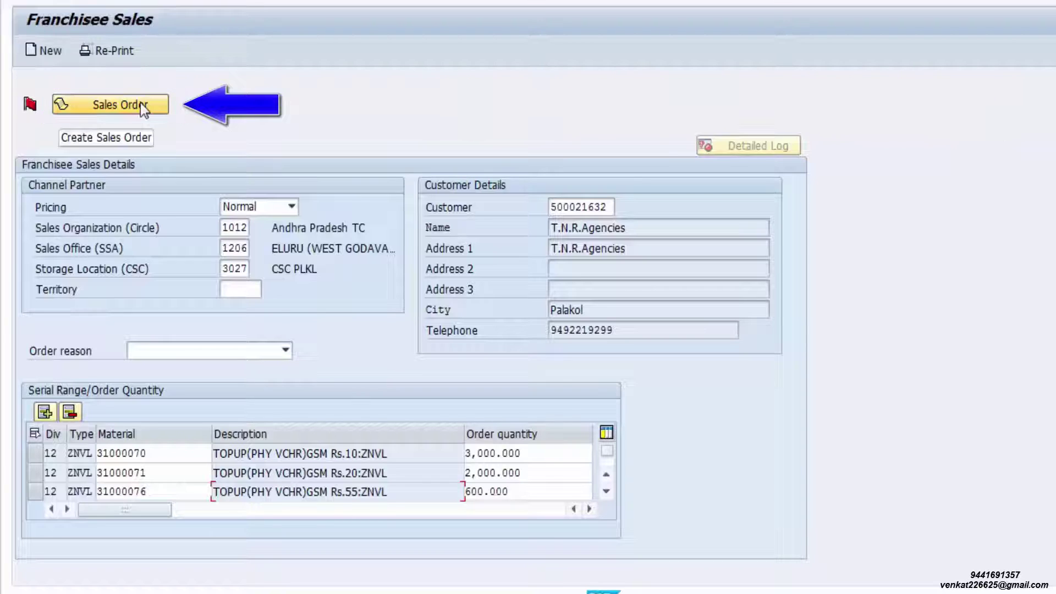
# Create the sales order and bring up its Print dialog with output device ZLOC1
pyautogui.click(141, 103)
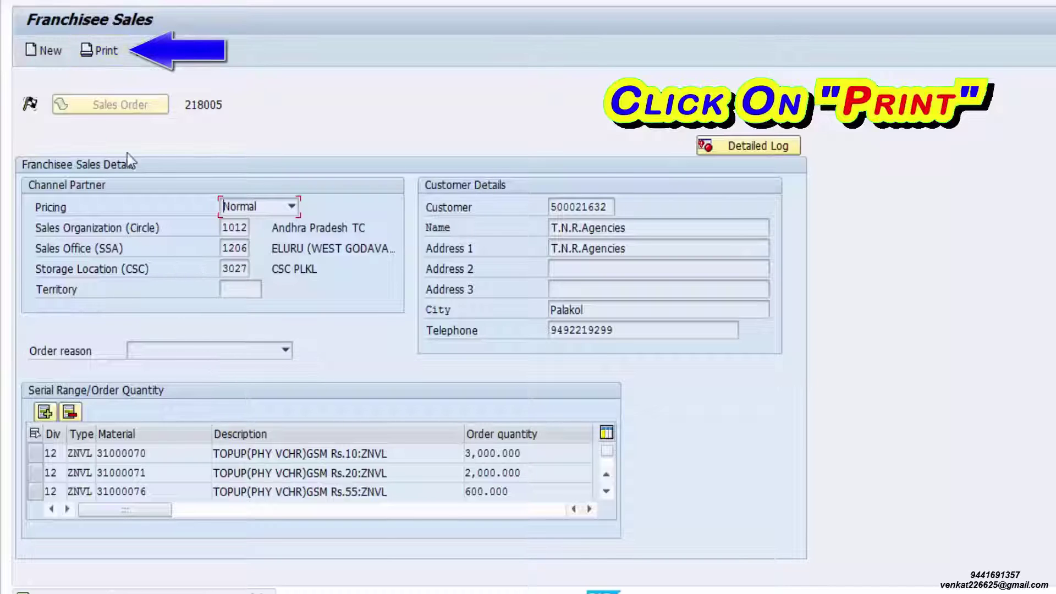
pyautogui.click(97, 52)
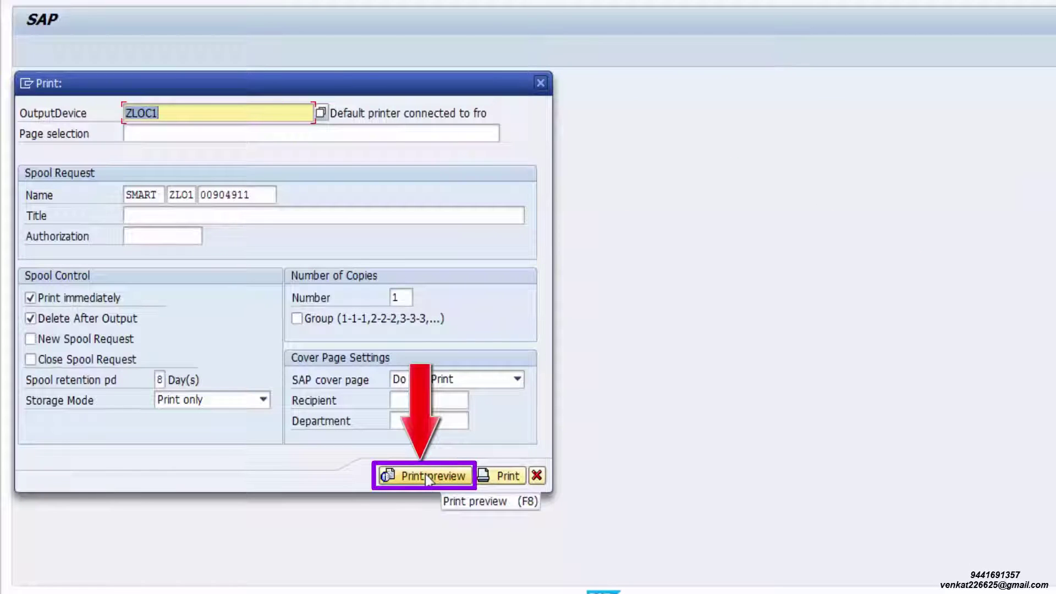
# Preview the 98,321.00 sales order, print it on the Brother DCP-7010, and close the preview
pyautogui.click(424, 474)
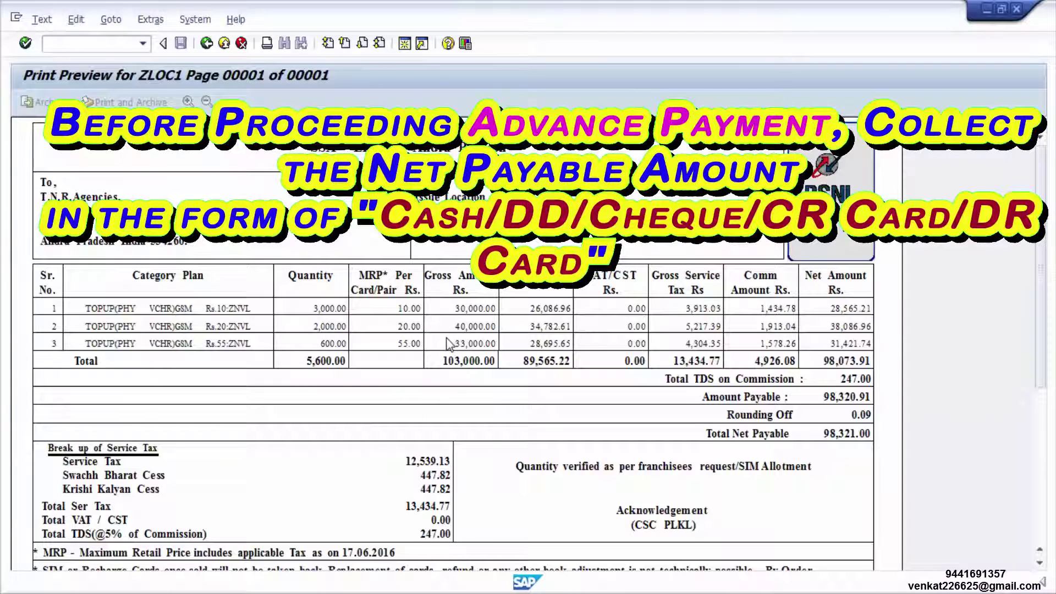
pyautogui.click(42, 19)
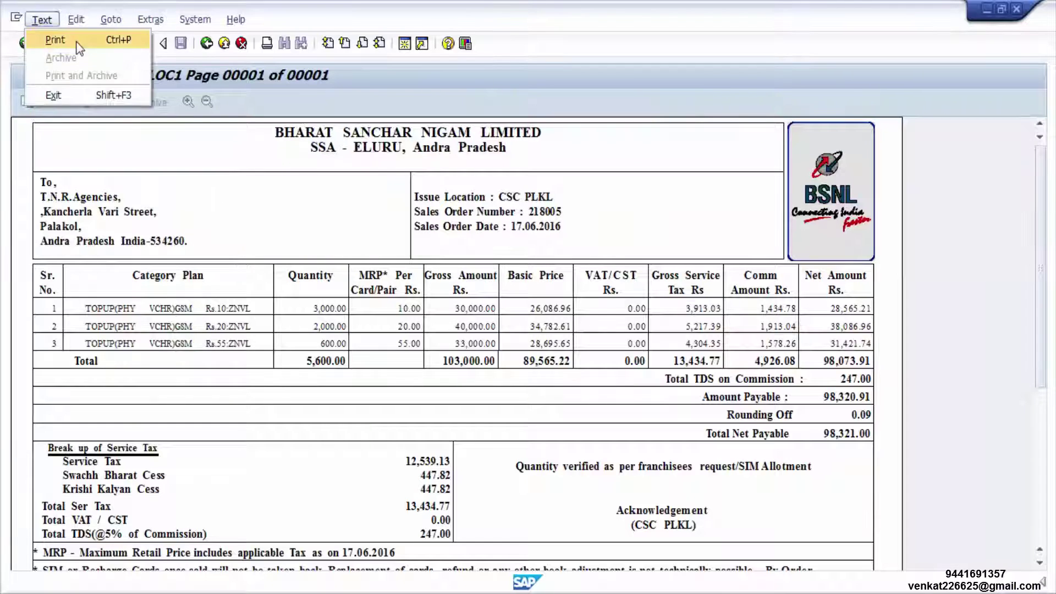
pyautogui.click(55, 40)
pyautogui.click(269, 96)
pyautogui.click(165, 107)
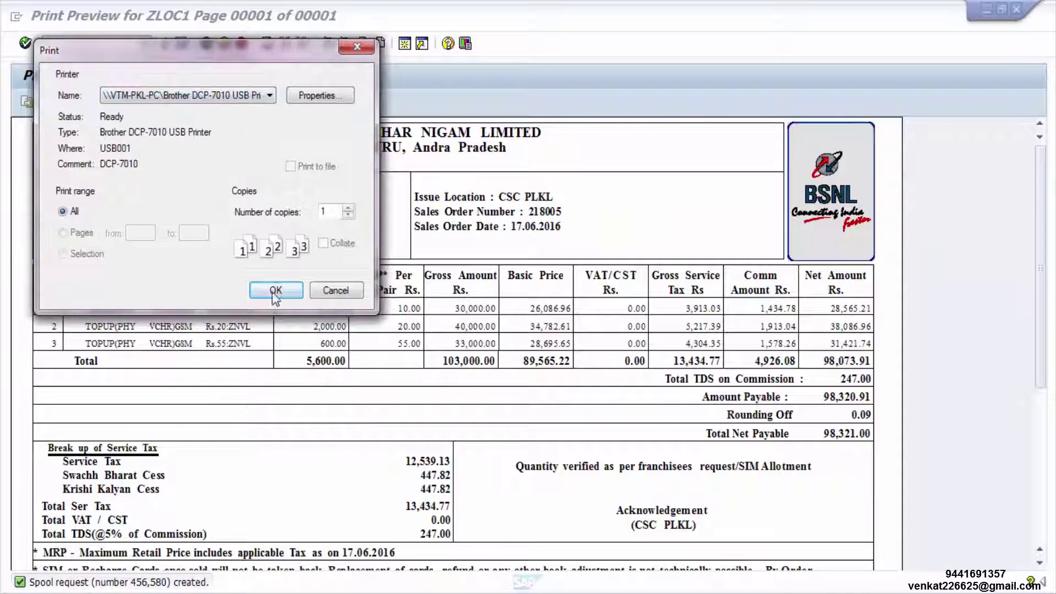
pyautogui.click(276, 291)
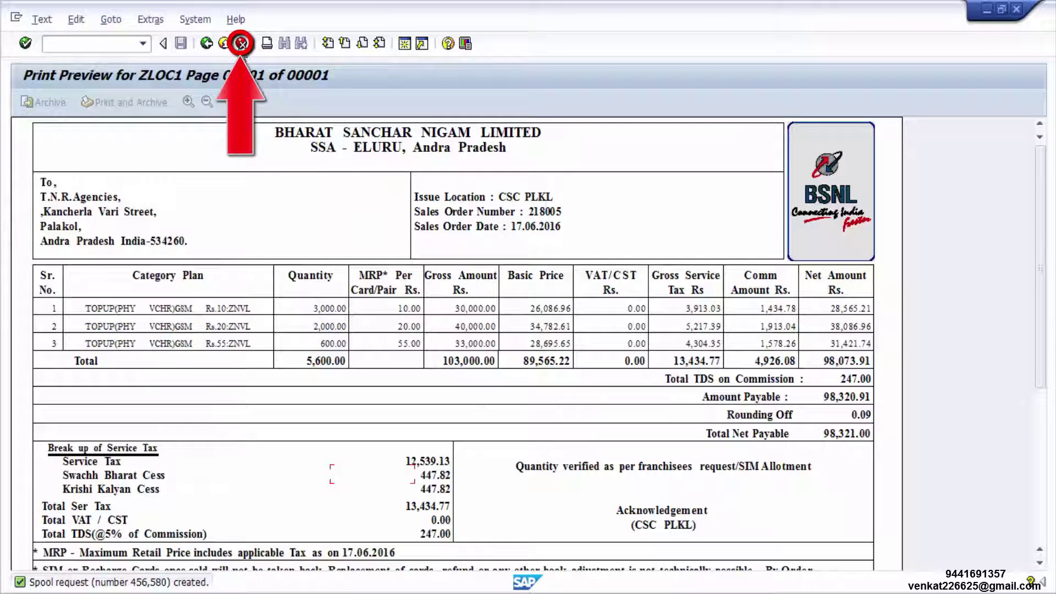
pyautogui.click(240, 44)
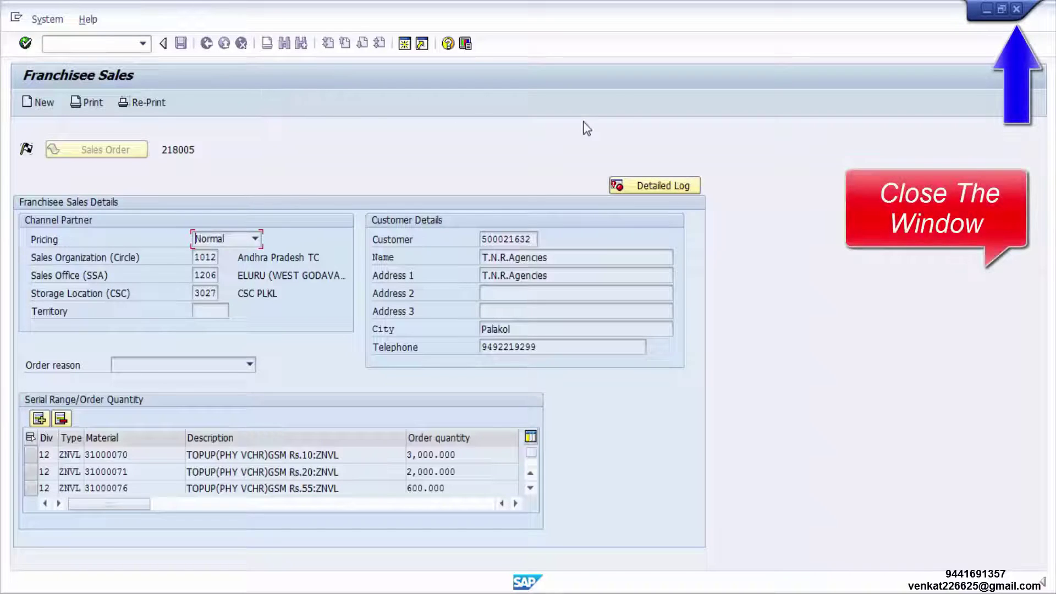
# Close Franchisee Sales and launch ZFI003 Collections from Customers under CSC Collection Transactions
pyautogui.click(1016, 9)
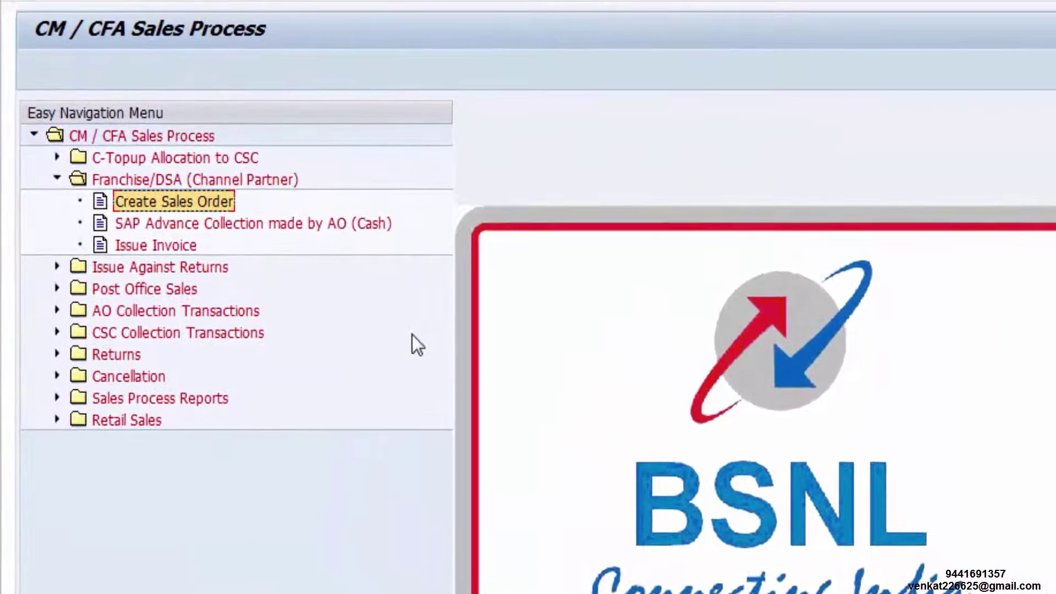
pyautogui.click(162, 335)
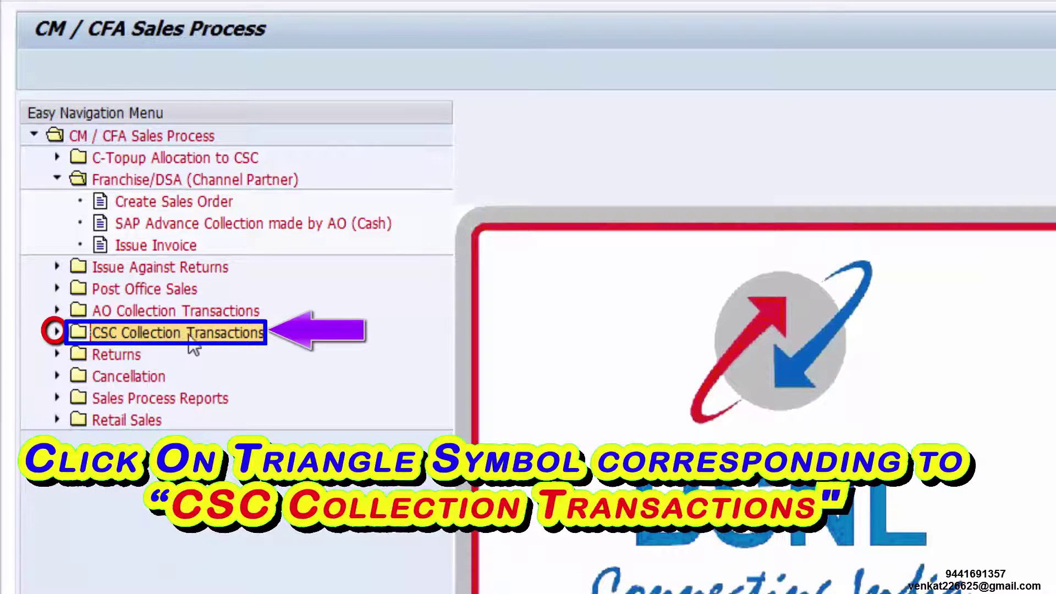
pyautogui.click(57, 332)
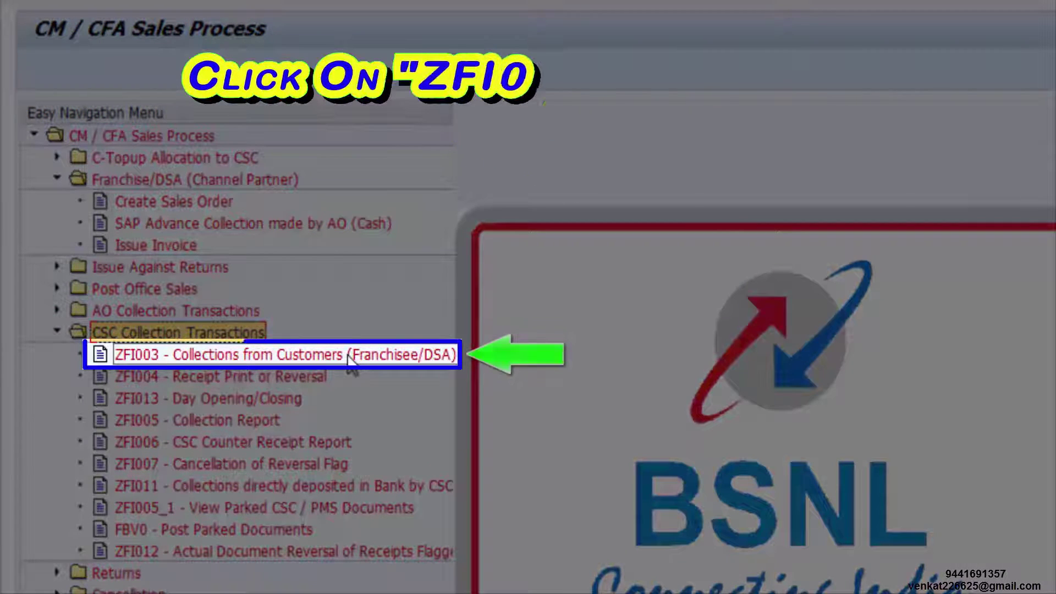
pyautogui.click(349, 361)
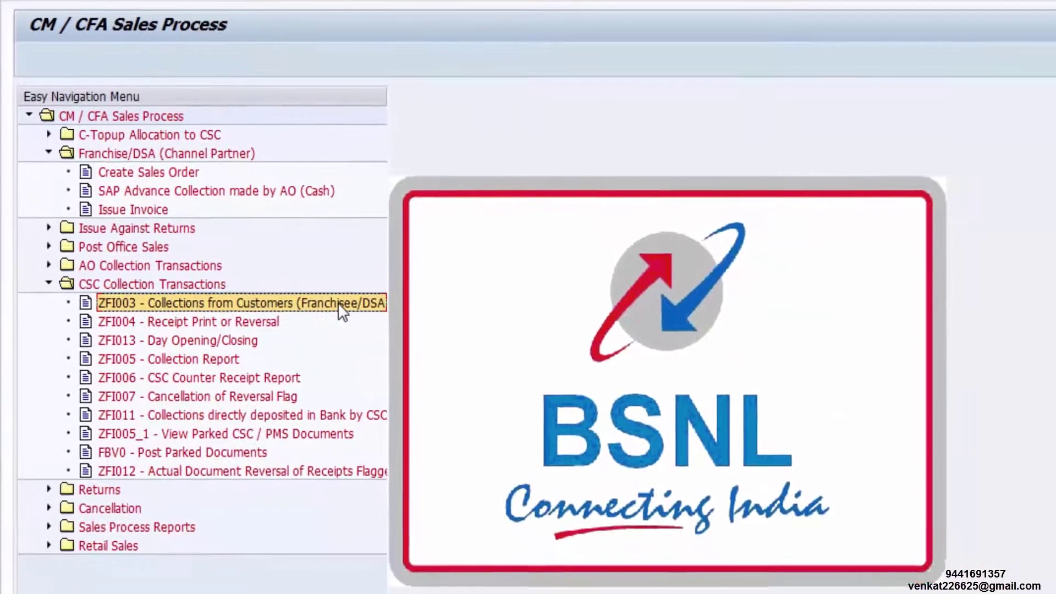
pyautogui.doubleClick(335, 300)
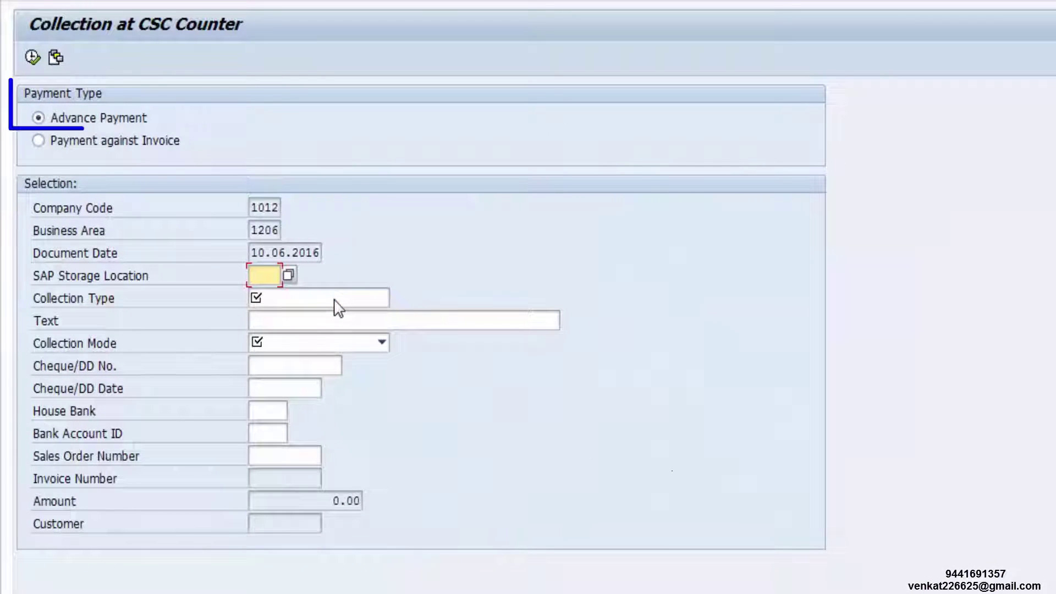
# Choose Advance Payment, storage location 3027, and the CHEQUE/DD collection mode
pyautogui.click(38, 117)
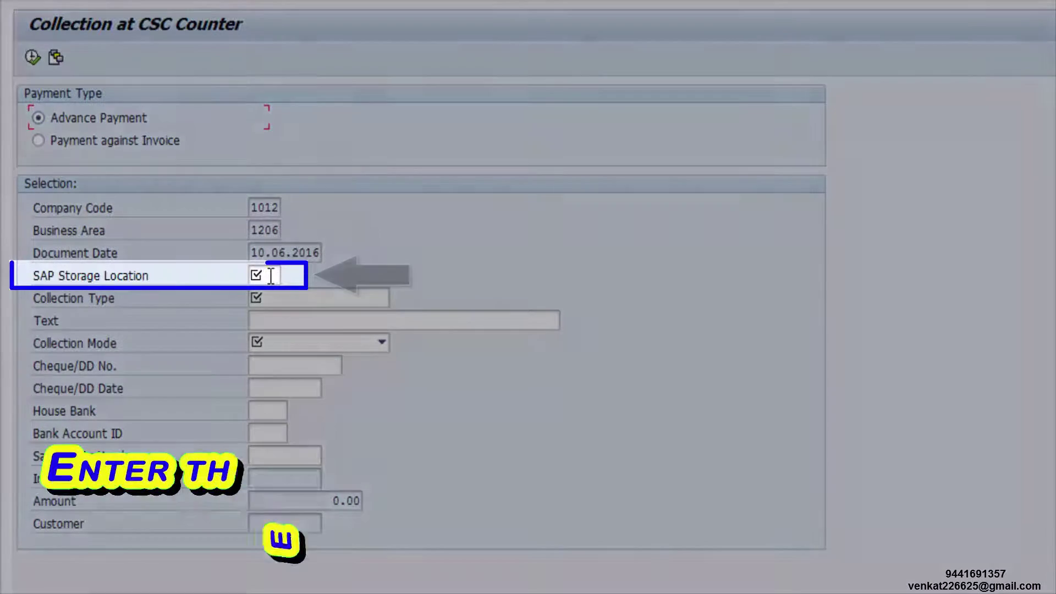
pyautogui.click(271, 276)
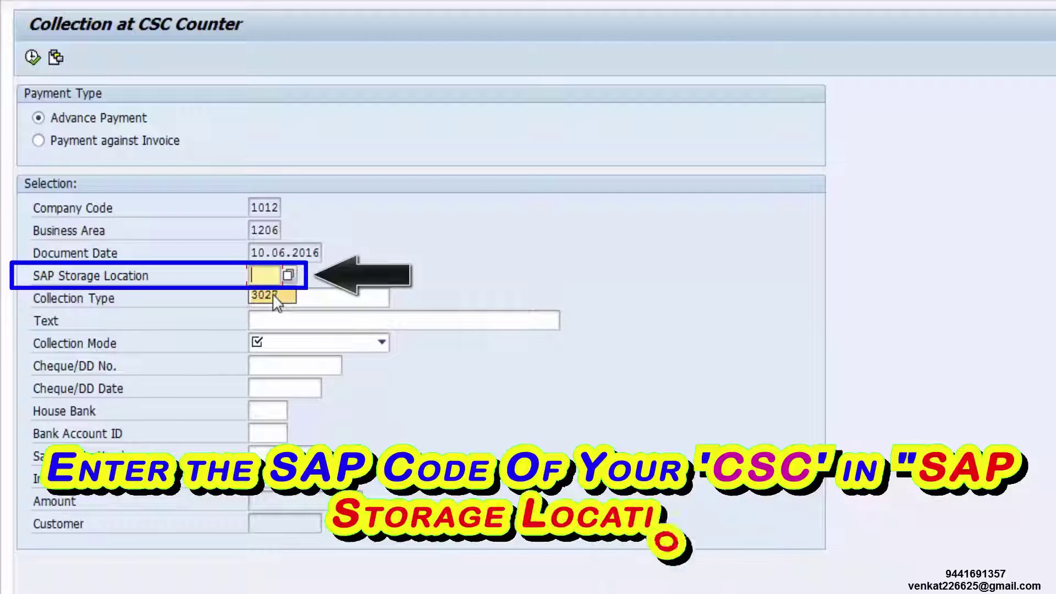
pyautogui.click(273, 296)
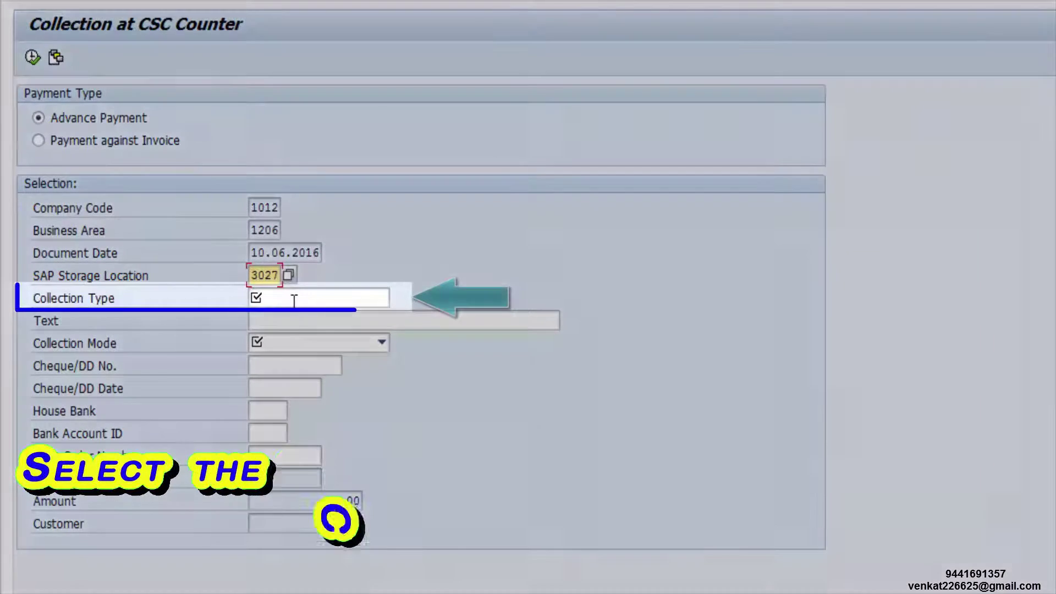
pyautogui.click(294, 300)
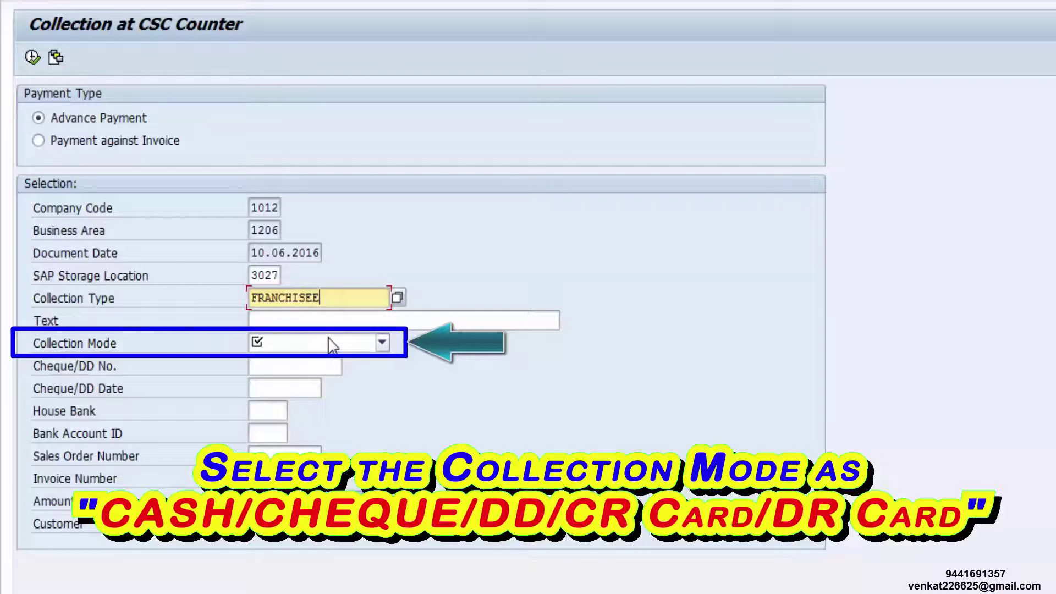
pyautogui.click(330, 345)
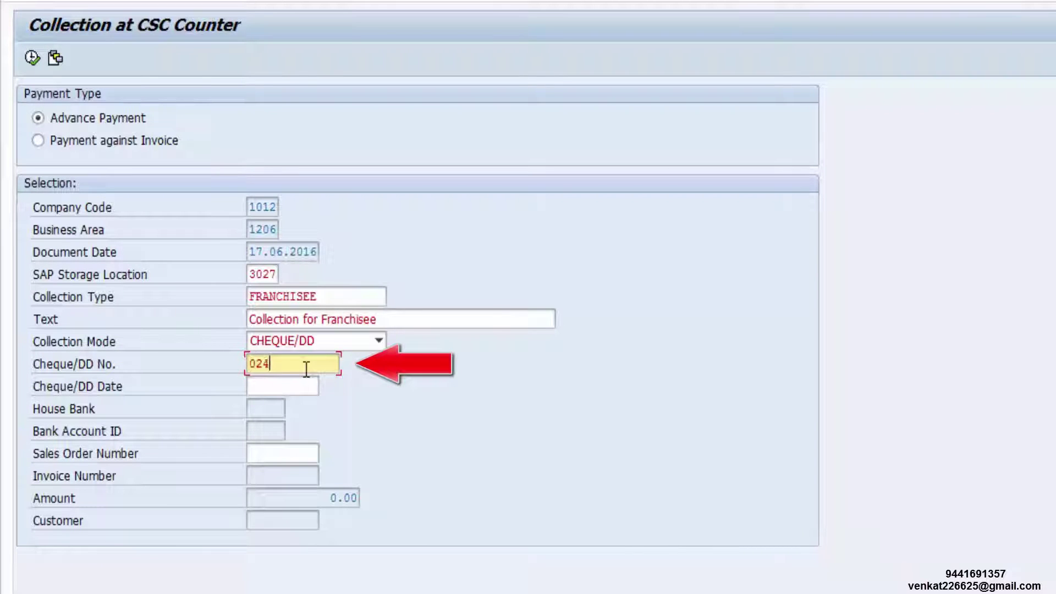
# Enter the cheque number, cheque date 17.06.2016 and the sales order number to load 98,321.00
pyautogui.write('992')
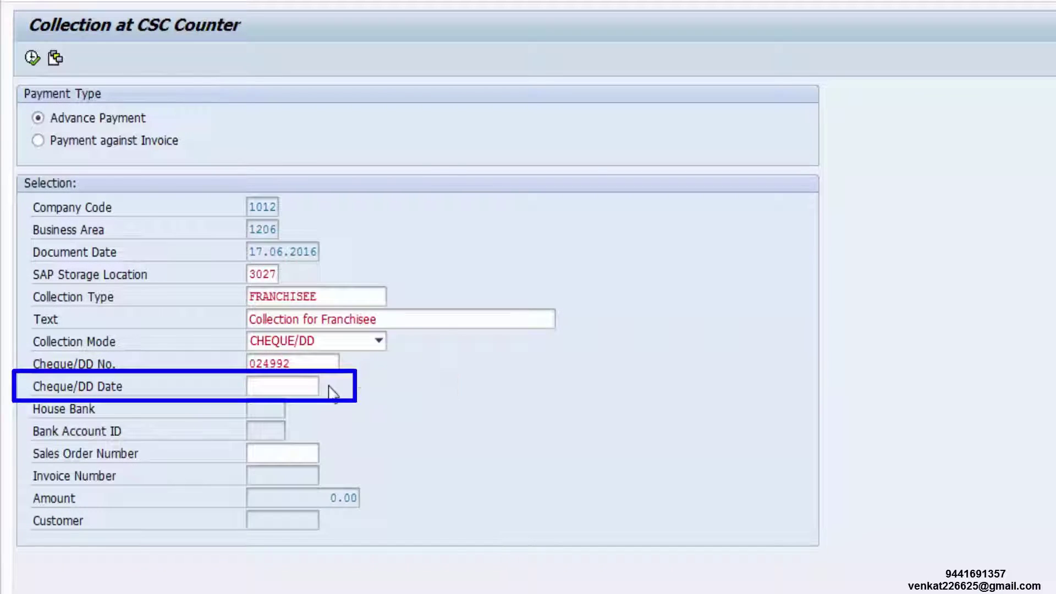
pyautogui.press('F4')
pyautogui.doubleClick(338, 355)
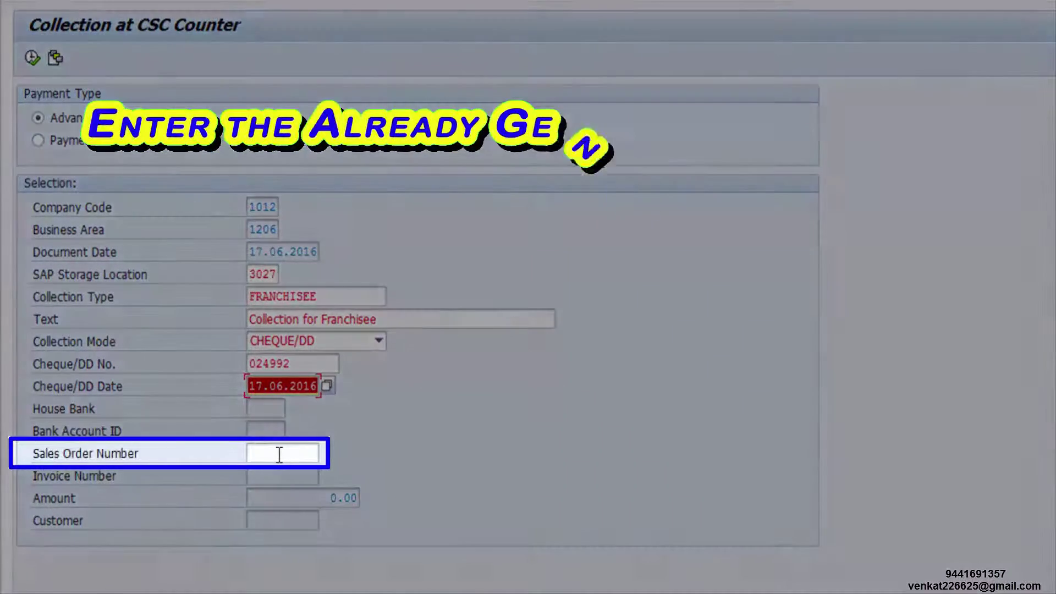
pyautogui.click(279, 454)
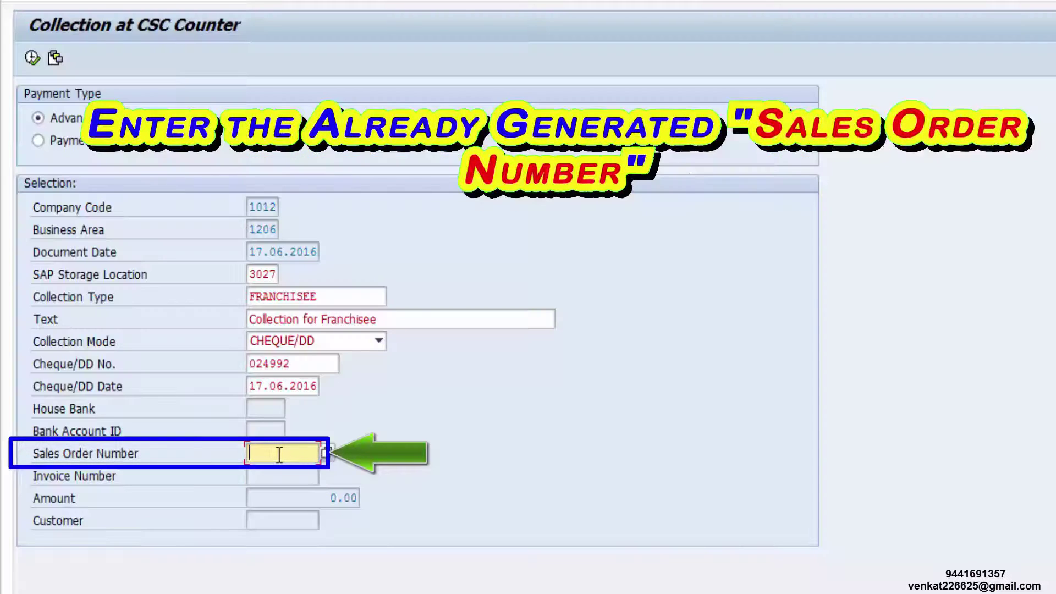
pyautogui.write('2')
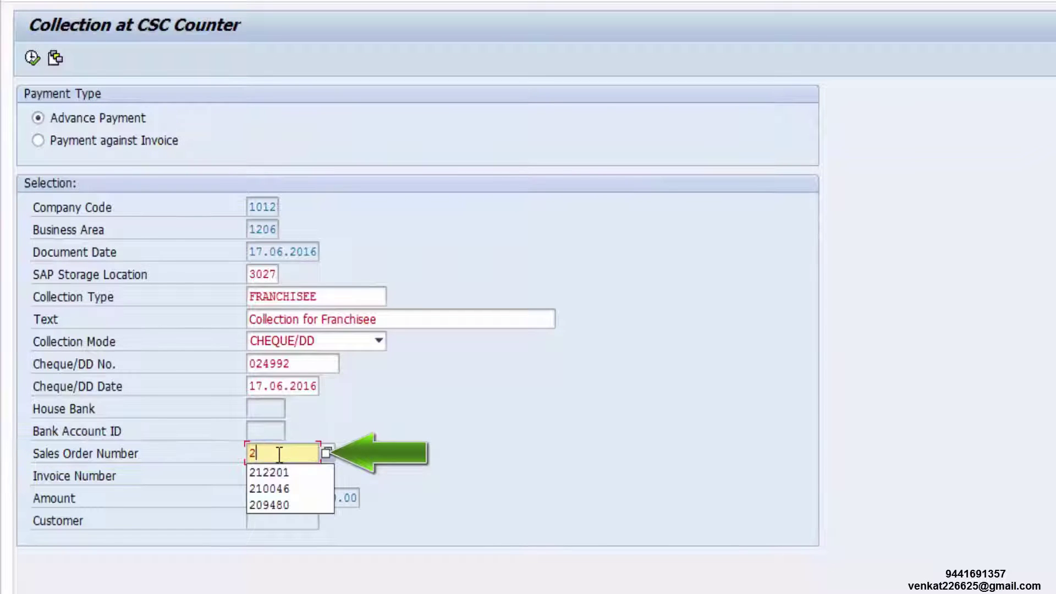
pyautogui.write('1800')
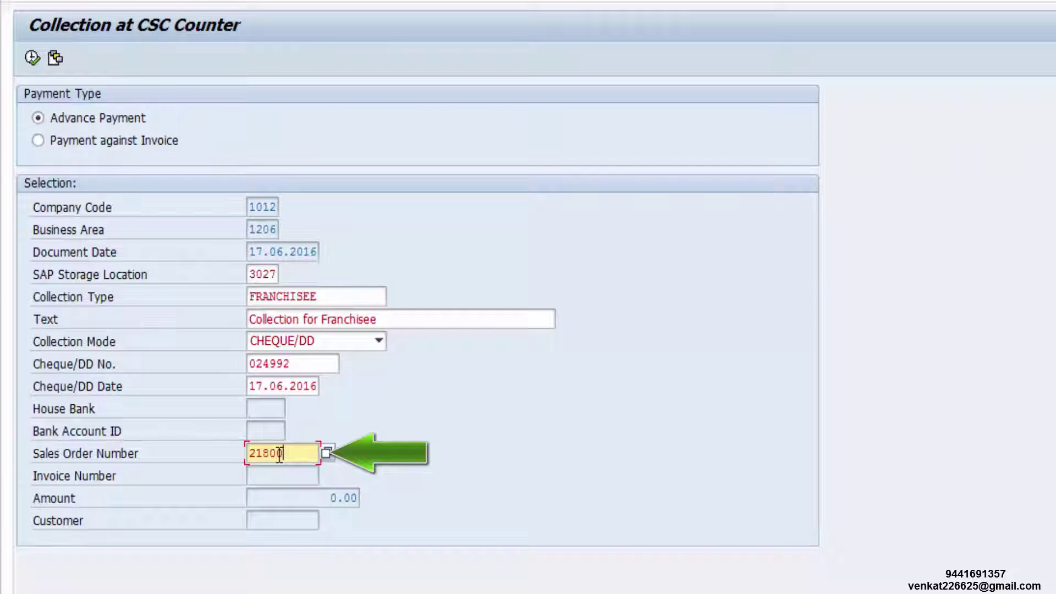
pyautogui.write('5')
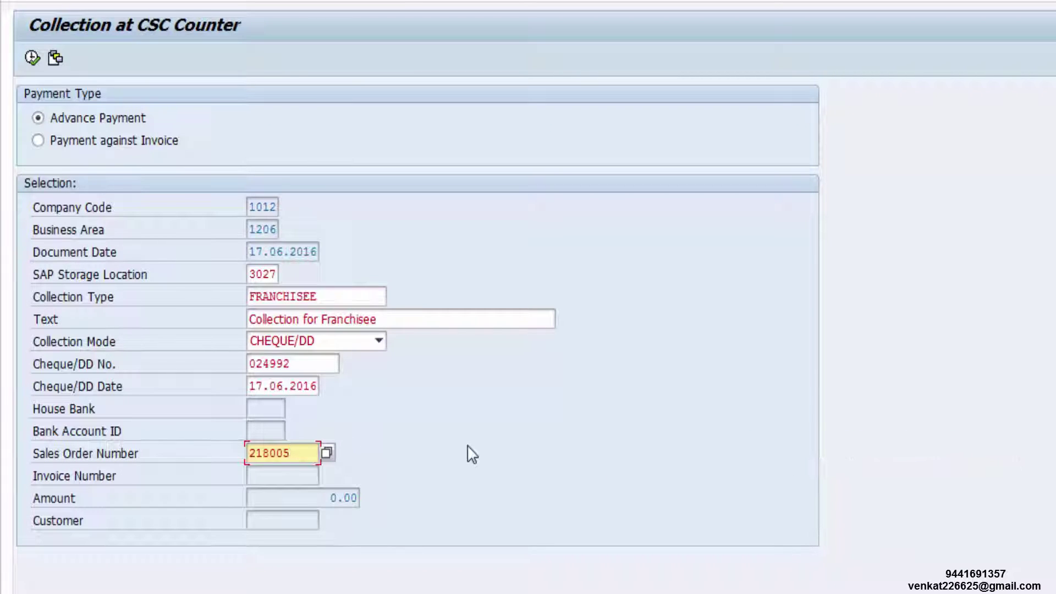
pyautogui.press('Return')
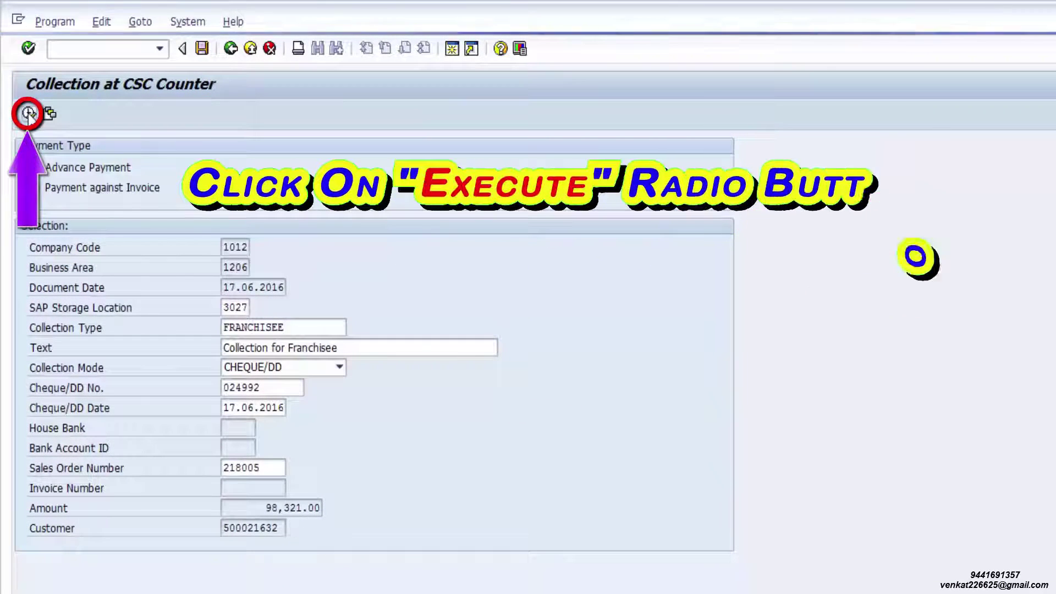
# Post the collection, preview the 98,321.00 Cheque/DD receipt, then close the preview
pyautogui.click(28, 113)
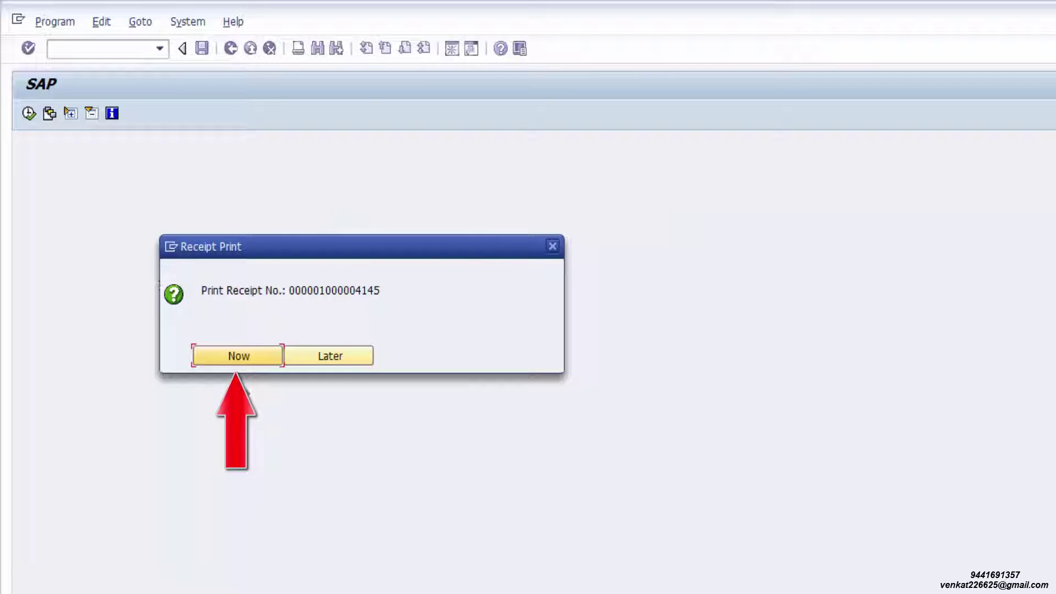
pyautogui.click(236, 361)
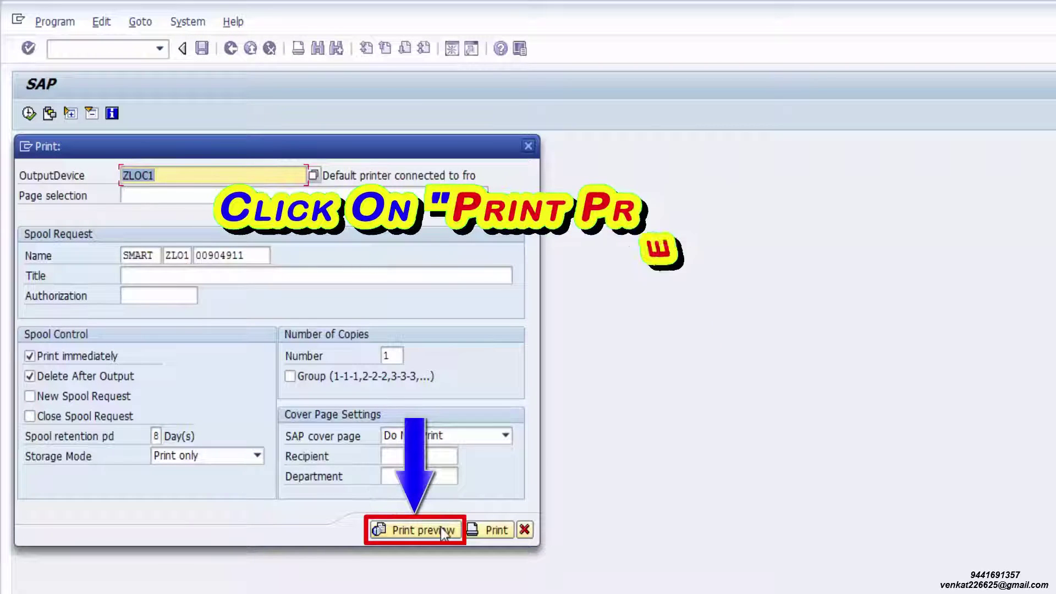
pyautogui.click(419, 531)
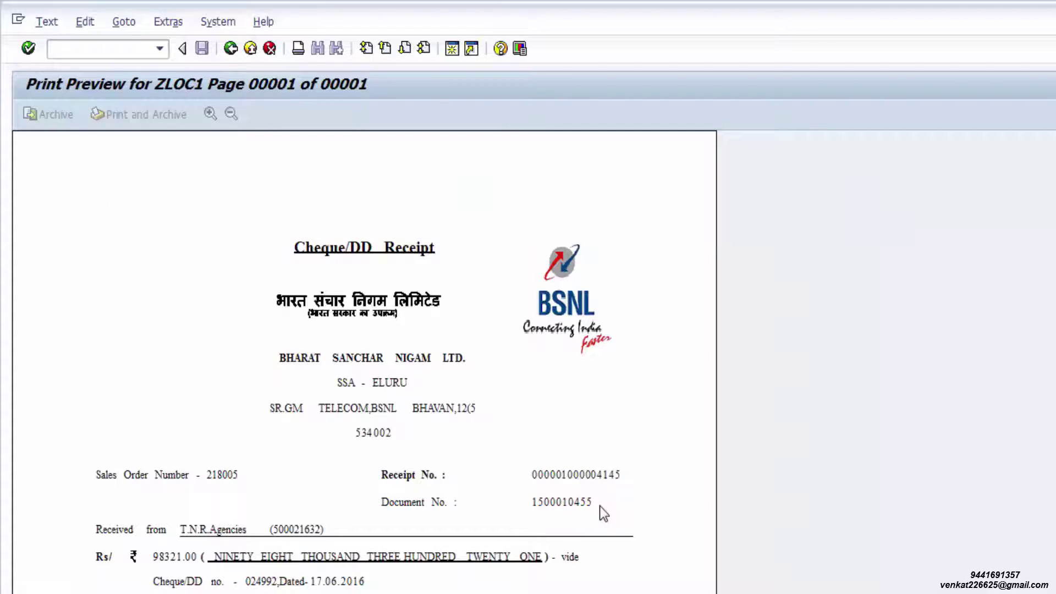
pyautogui.scroll(-3, 440, 360)
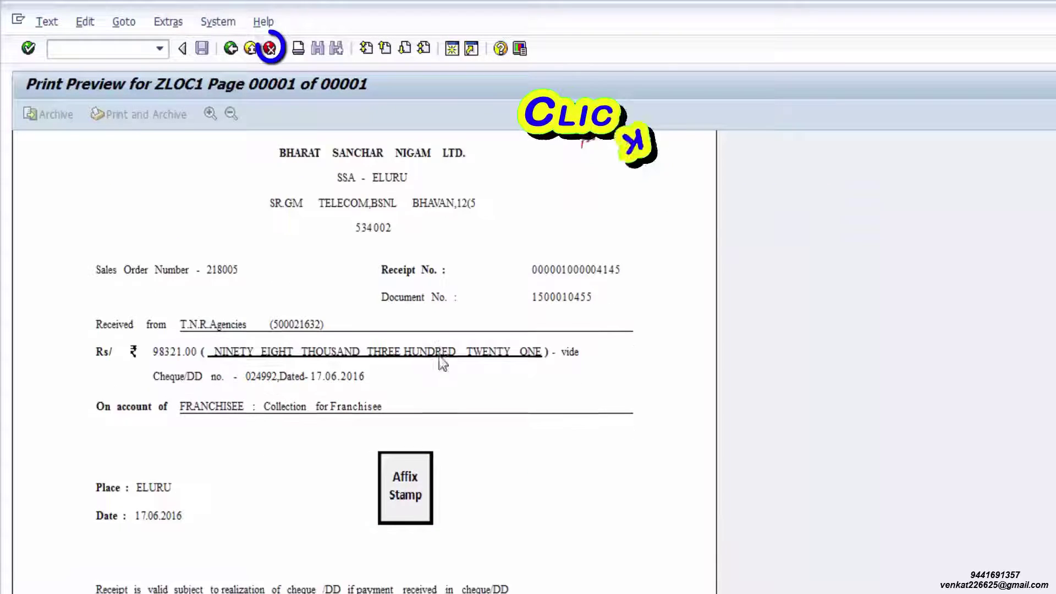
pyautogui.scroll(-1, 443, 363)
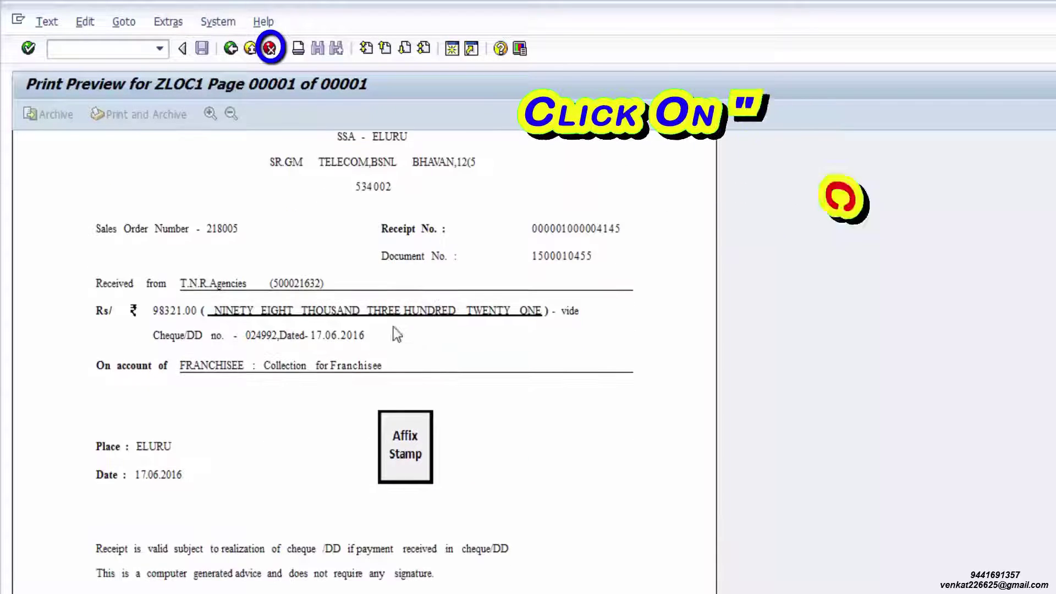
pyautogui.click(270, 49)
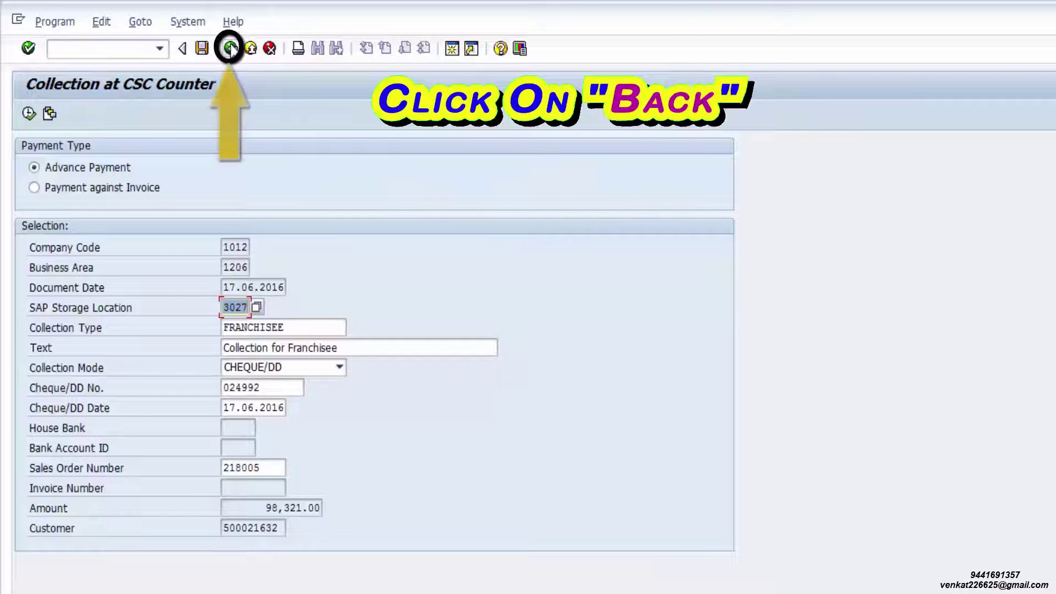
# Launch Issue Invoice under Franchise/DSA (Channel Partner) and begin entering the sales order number
pyautogui.click(250, 49)
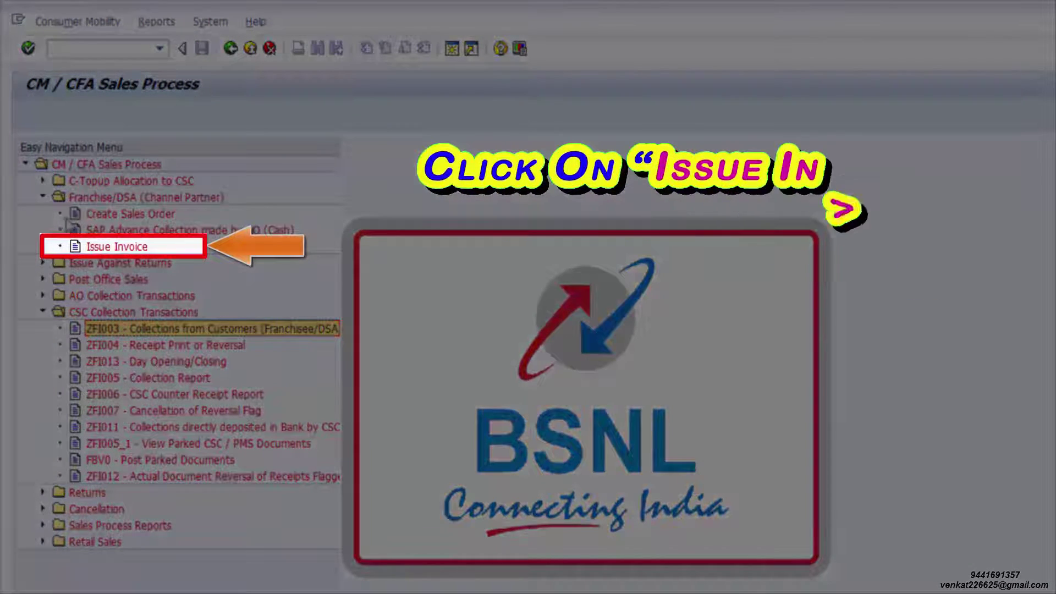
pyautogui.click(192, 199)
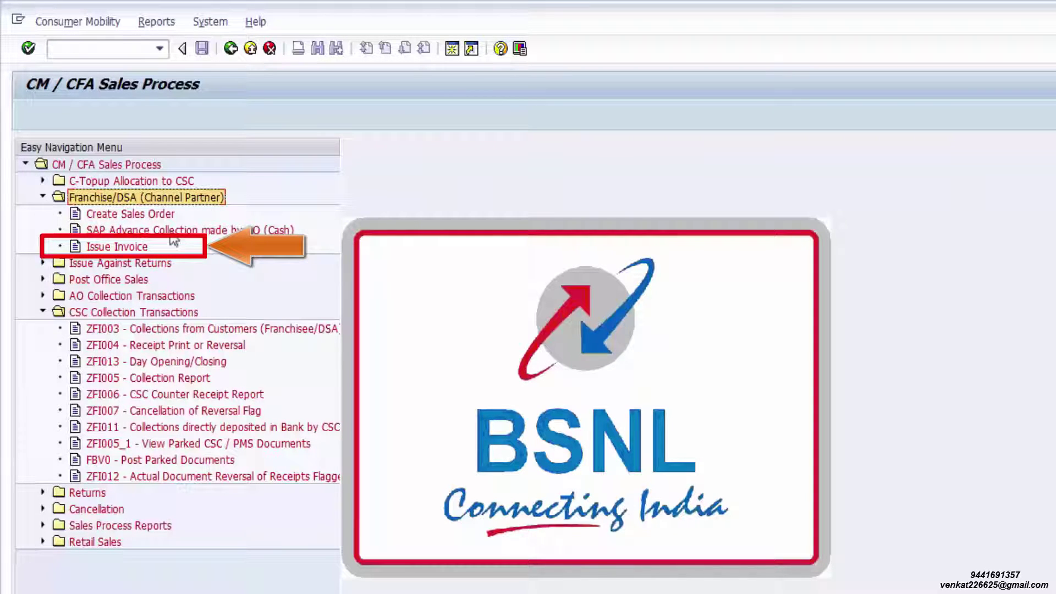
pyautogui.click(134, 246)
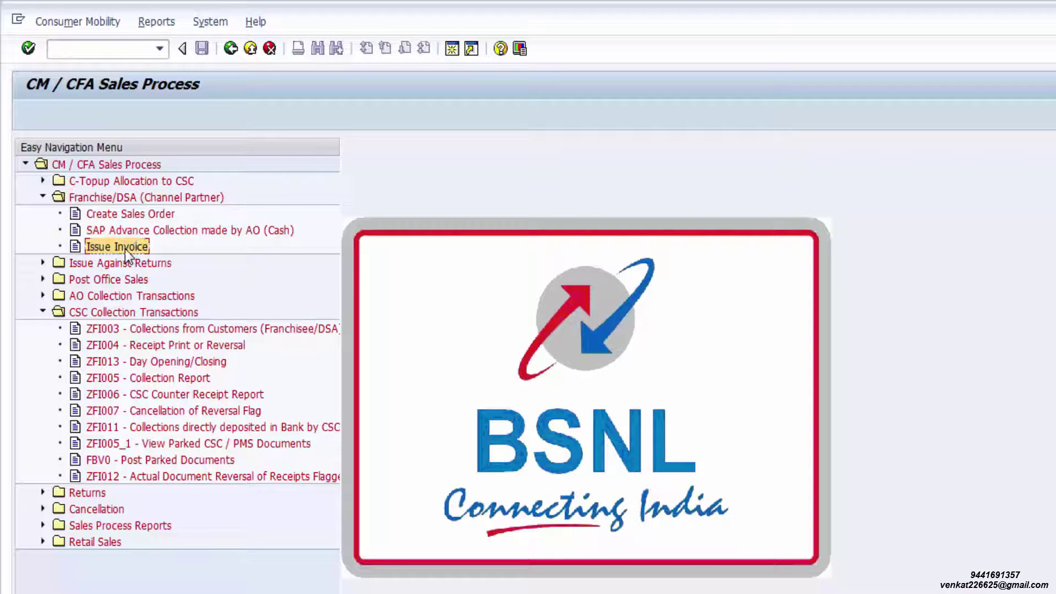
pyautogui.doubleClick(125, 246)
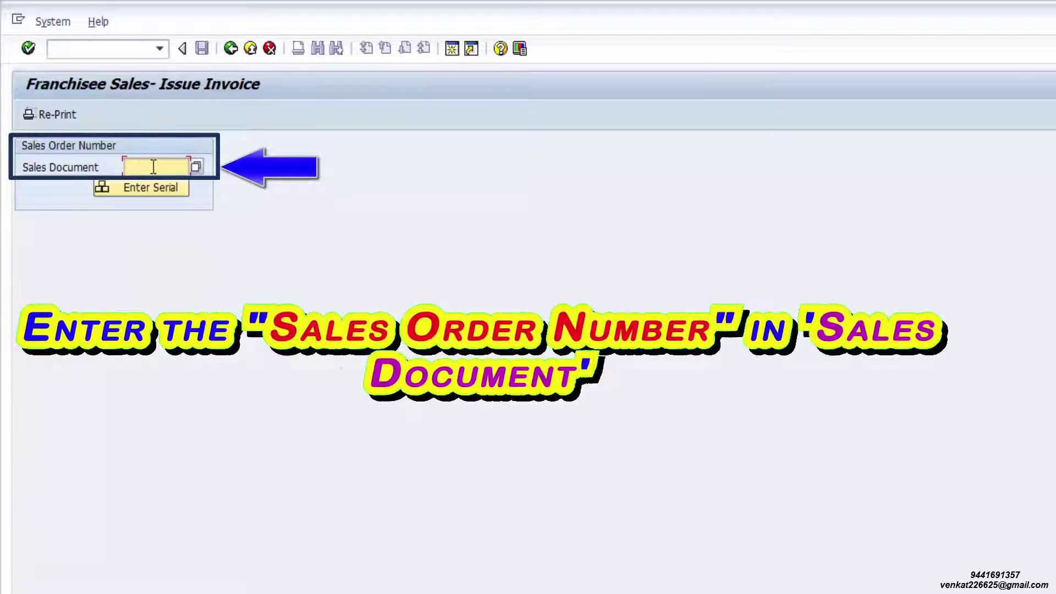
pyautogui.write('21')
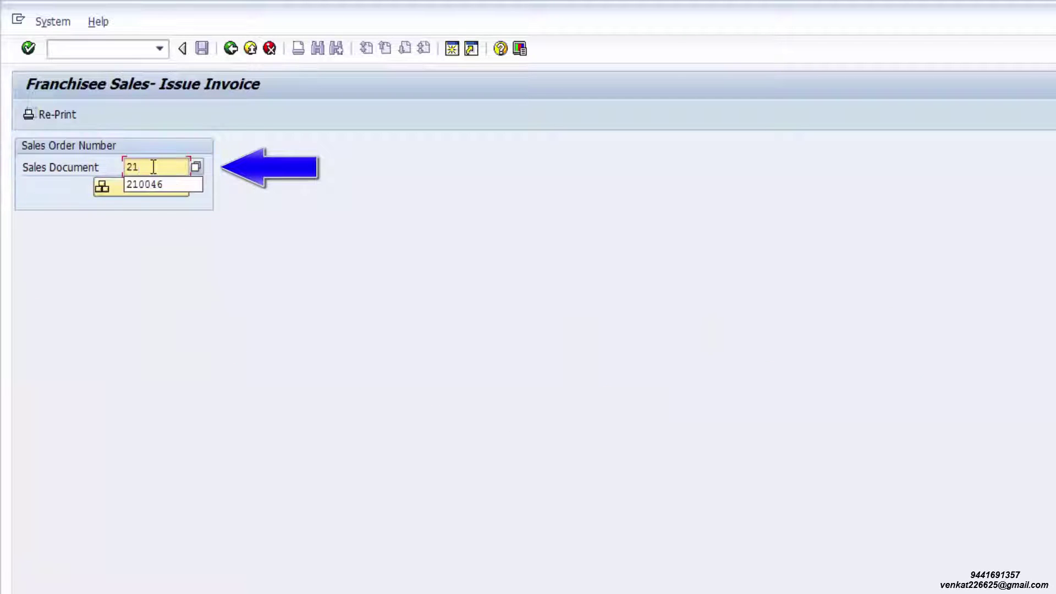
pyautogui.write('8005')
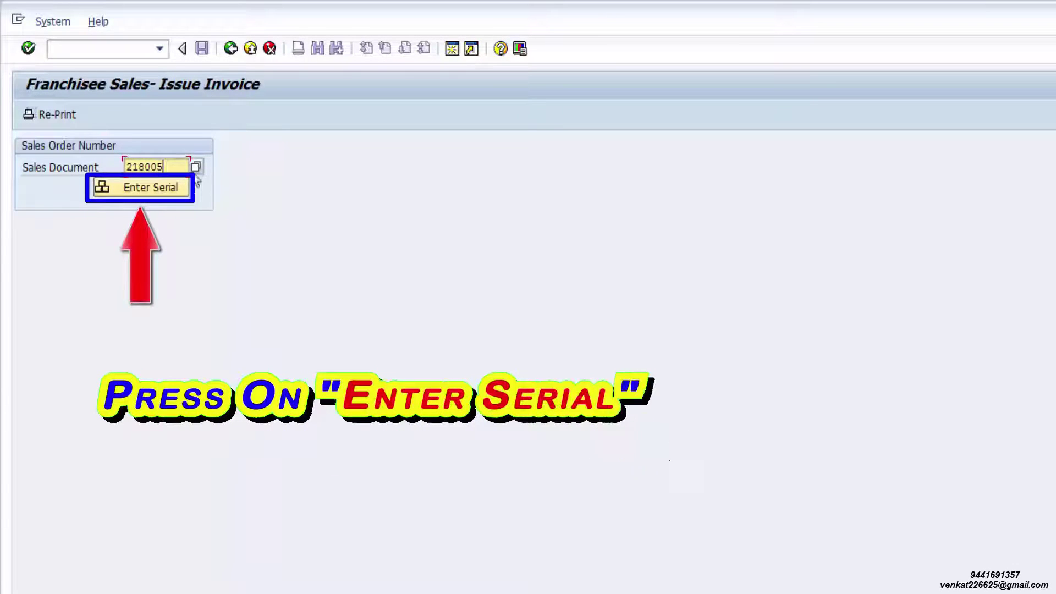
pyautogui.click(173, 184)
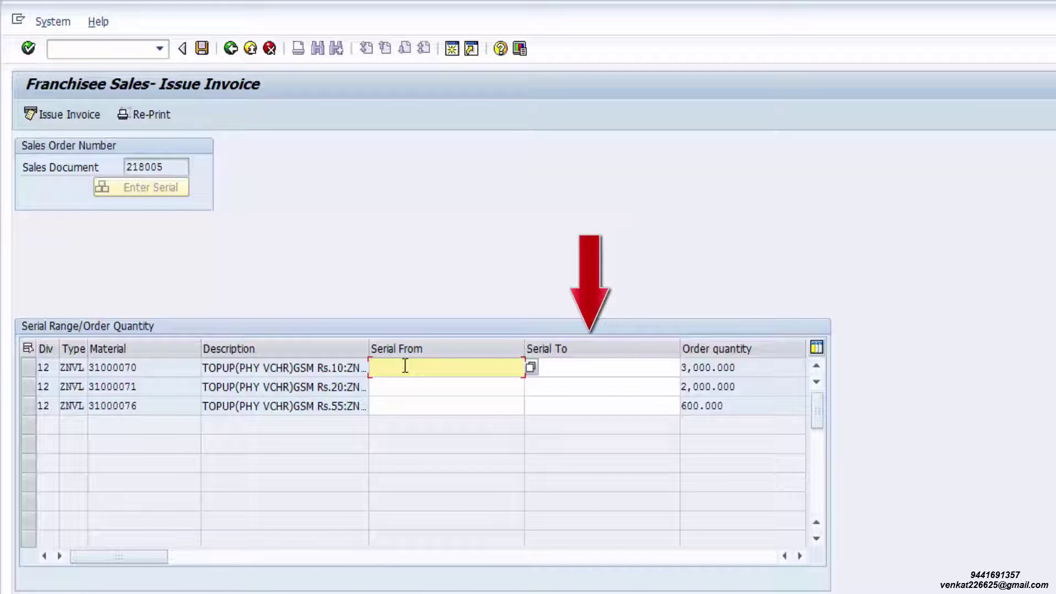
pyautogui.press('Tab')
pyautogui.write('5500000071')
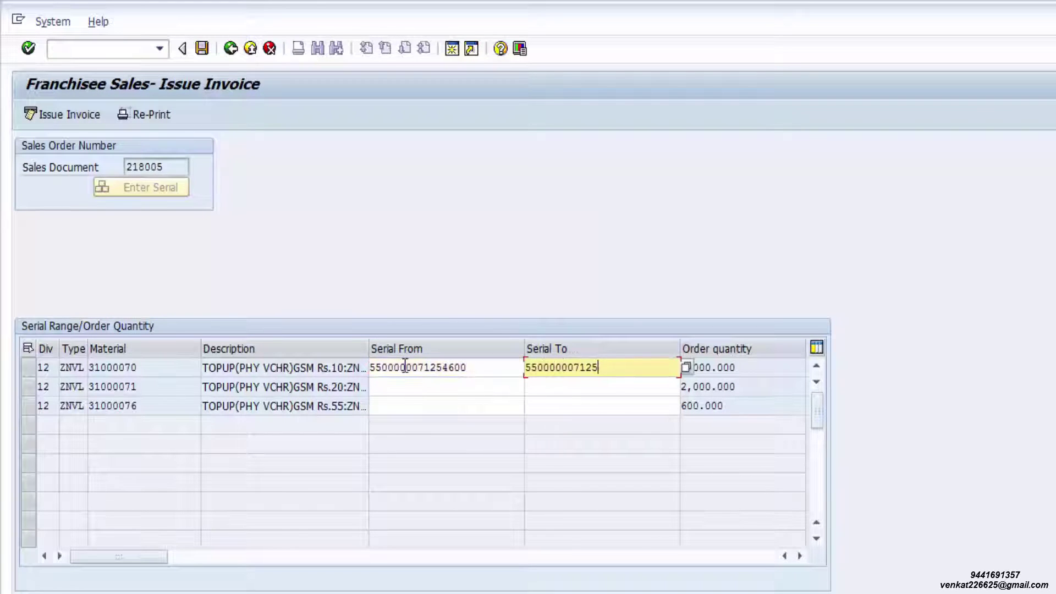
pyautogui.click(388, 387)
pyautogui.press('Tab')
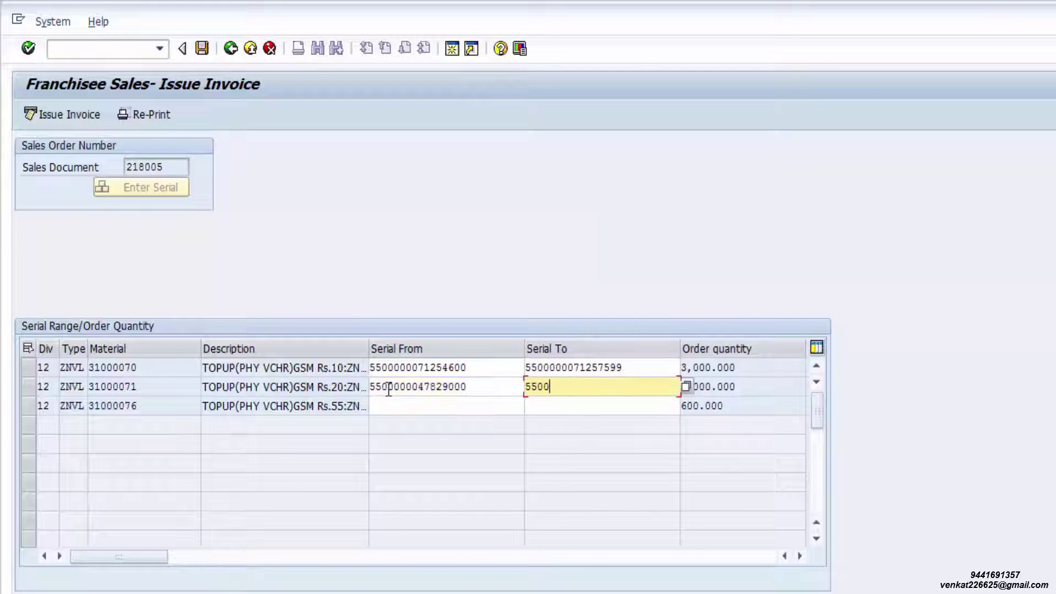
pyautogui.click(391, 406)
pyautogui.write('1001415015864')
pyautogui.press('Tab')
pyautogui.write('1001415015')
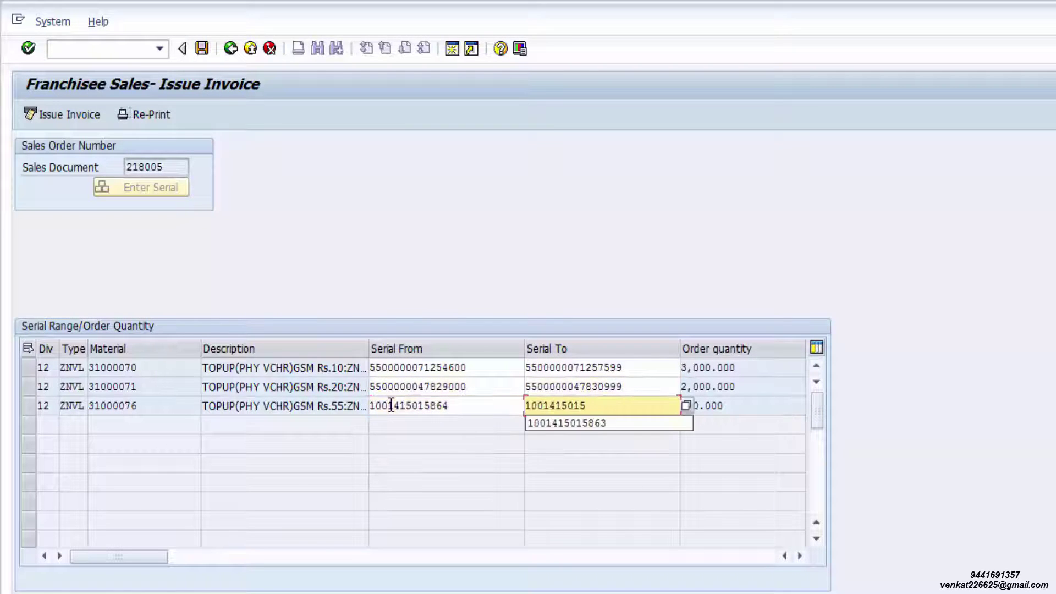
pyautogui.write('463')
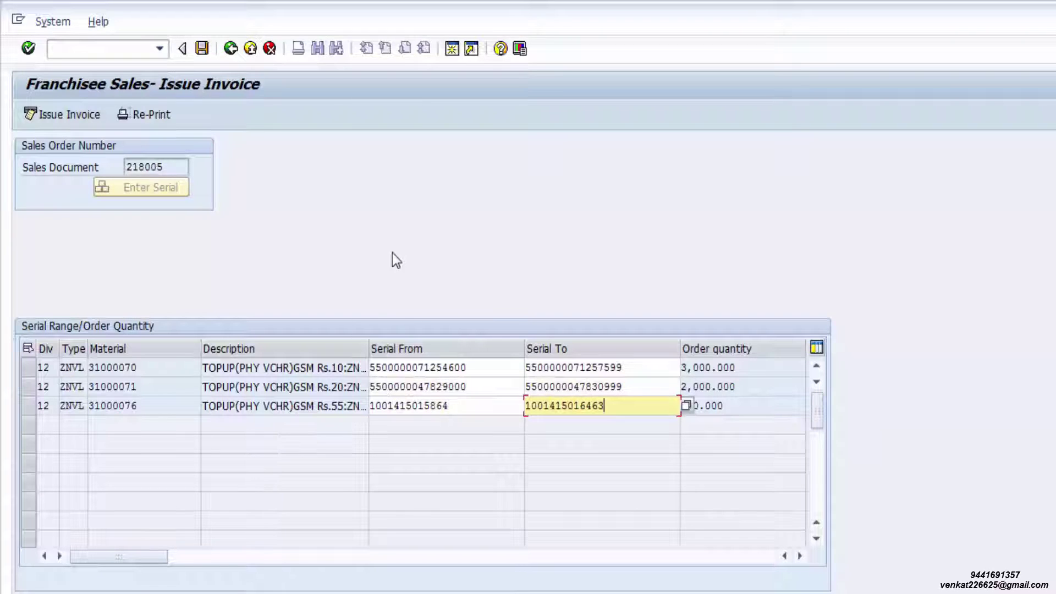
pyautogui.hotkey('shift', 'Home')
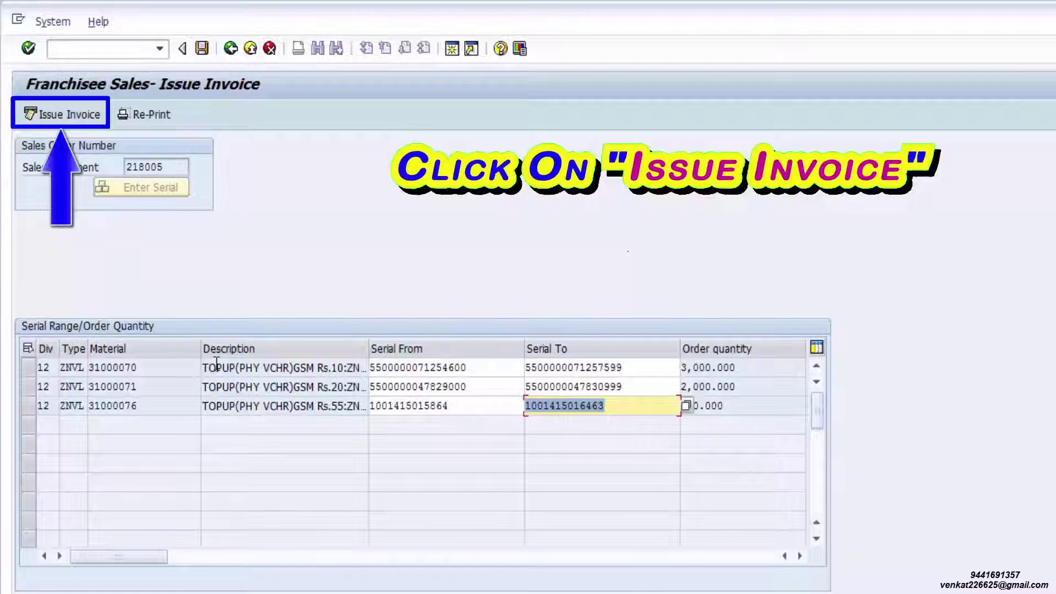
# Issue the invoice, confirm the serial numbers, and dismiss the invoice-created message
pyautogui.click(74, 117)
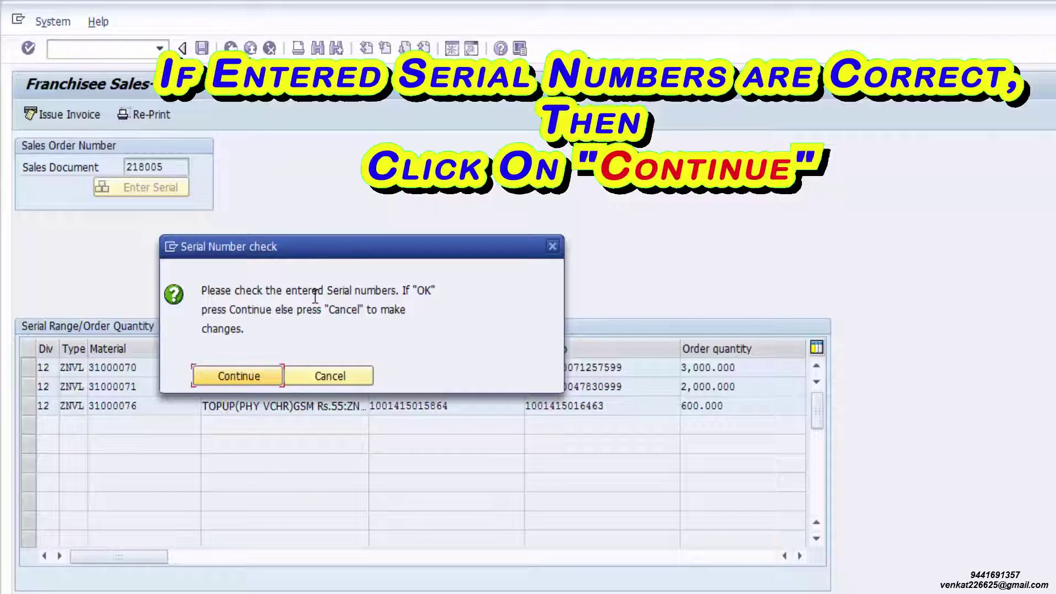
pyautogui.click(242, 375)
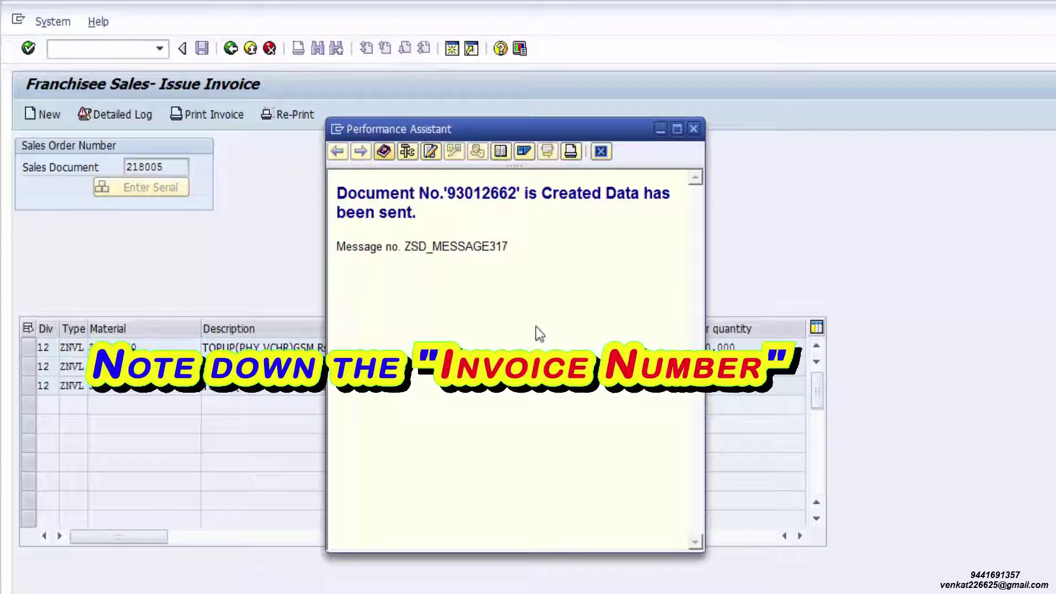
pyautogui.click(693, 128)
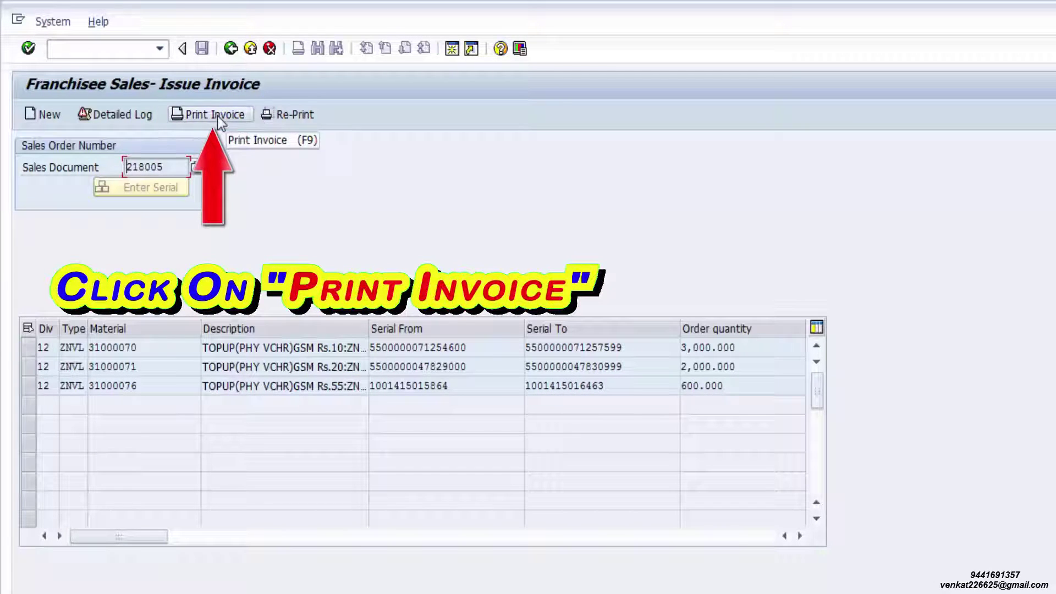
# Execute invoice printing for billing document 9301… to reach ZLOC1 print settings
pyautogui.click(216, 118)
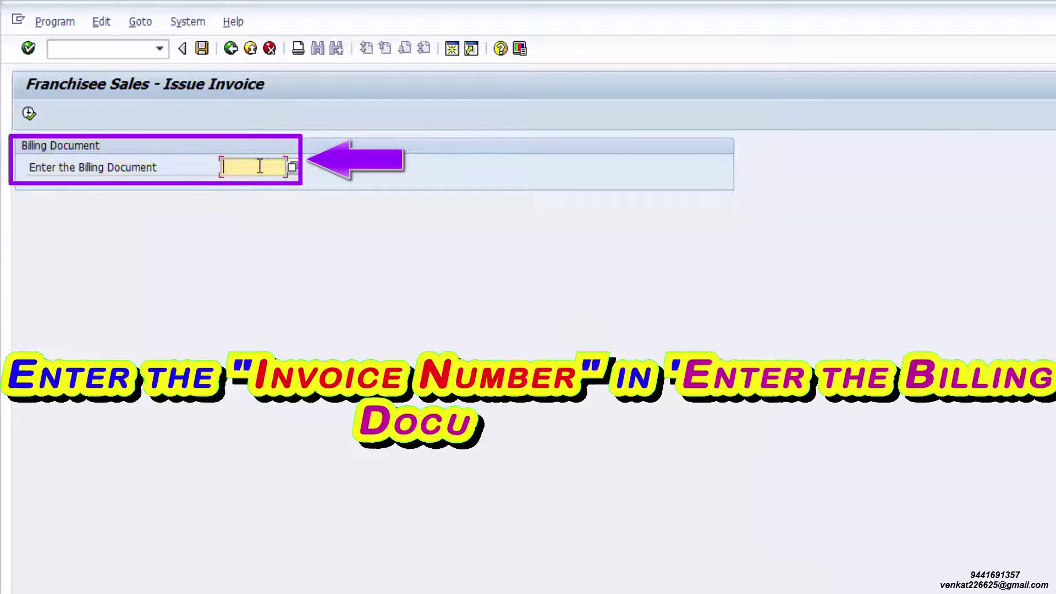
pyautogui.write('9')
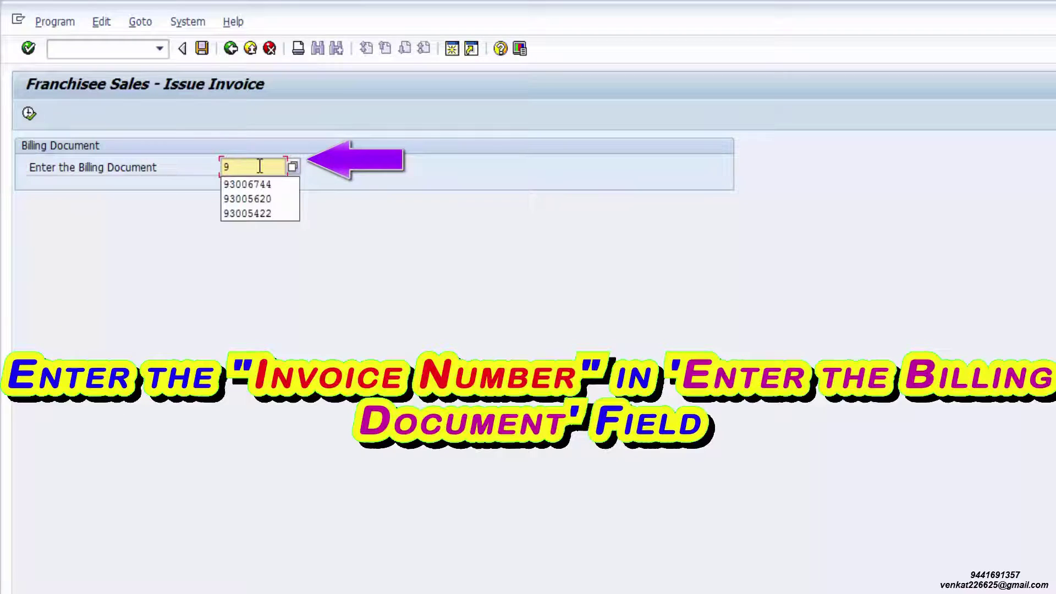
pyautogui.write('3012662')
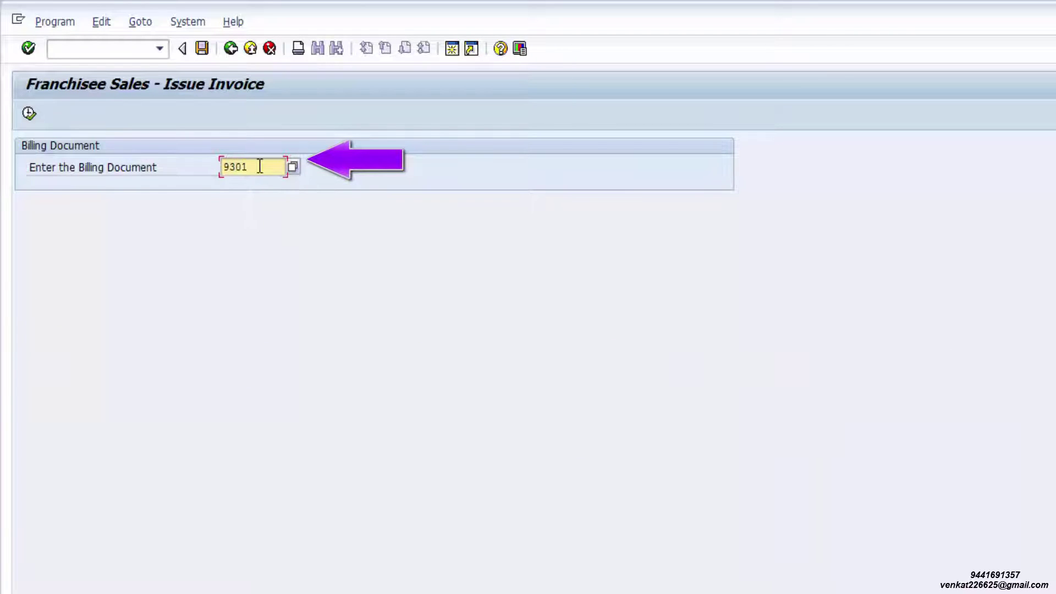
pyautogui.click(30, 113)
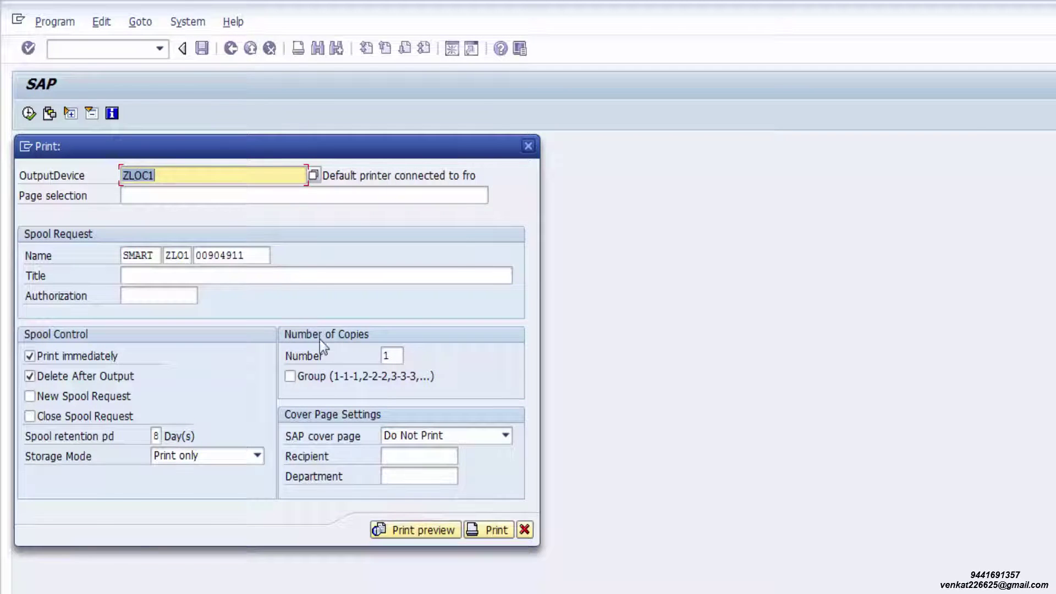
# Preview the invoice and print one copy on the Brother DCP-7010 printer
pyautogui.click(416, 529)
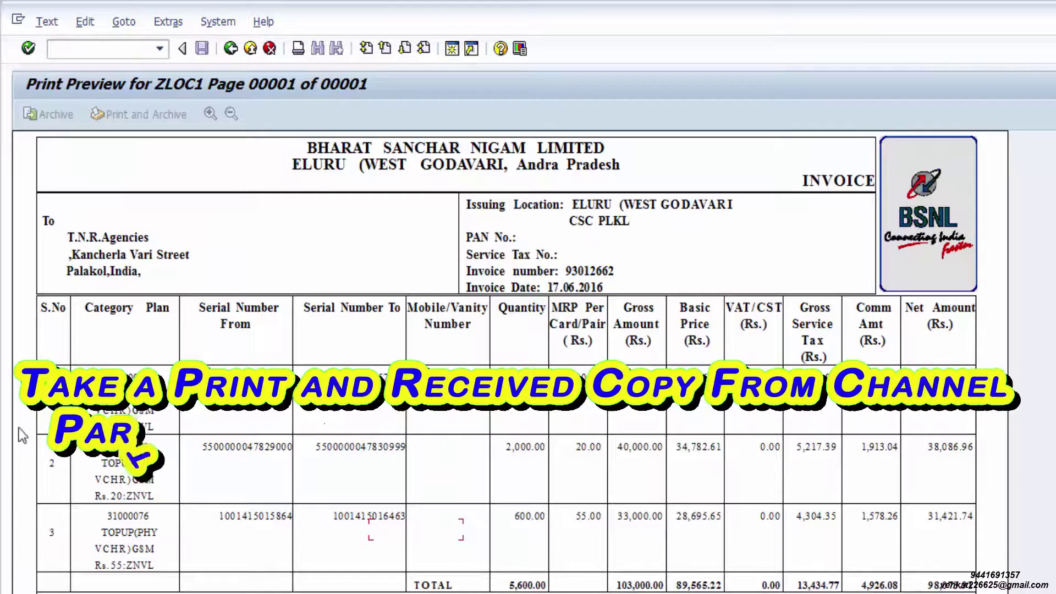
pyautogui.click(47, 21)
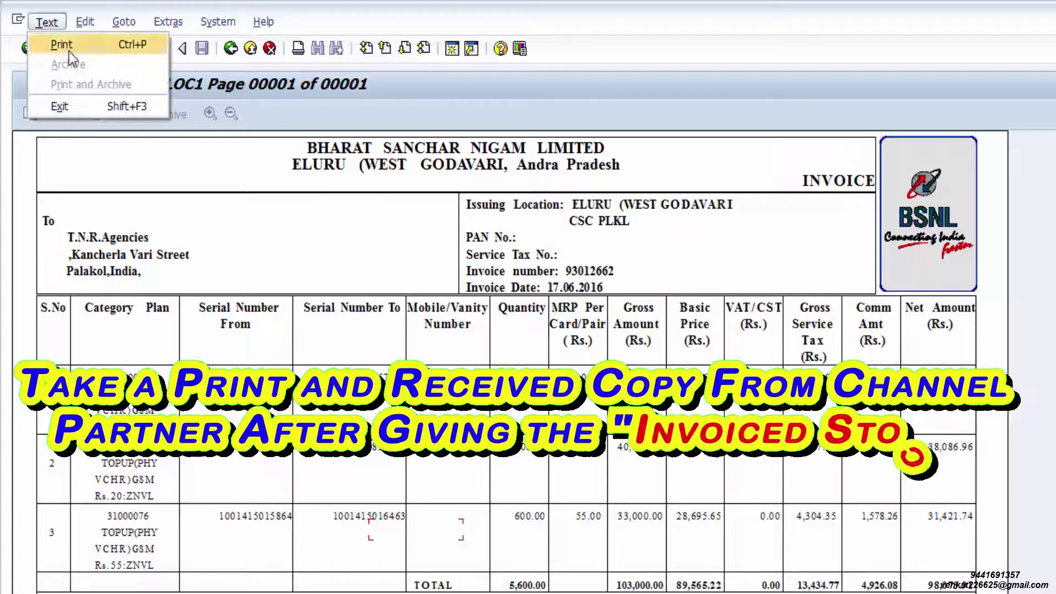
pyautogui.click(61, 41)
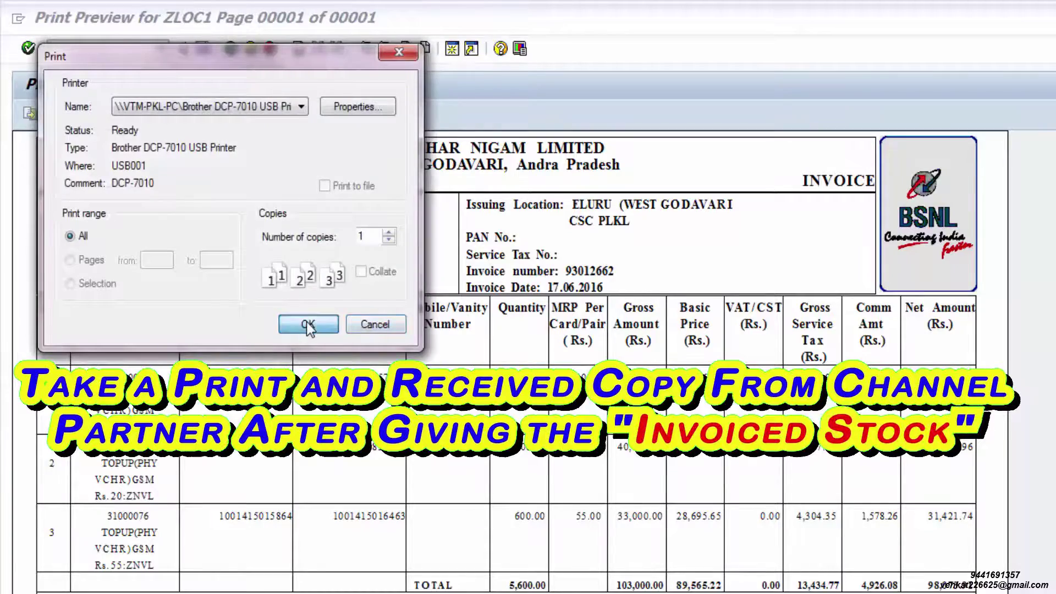
pyautogui.click(308, 325)
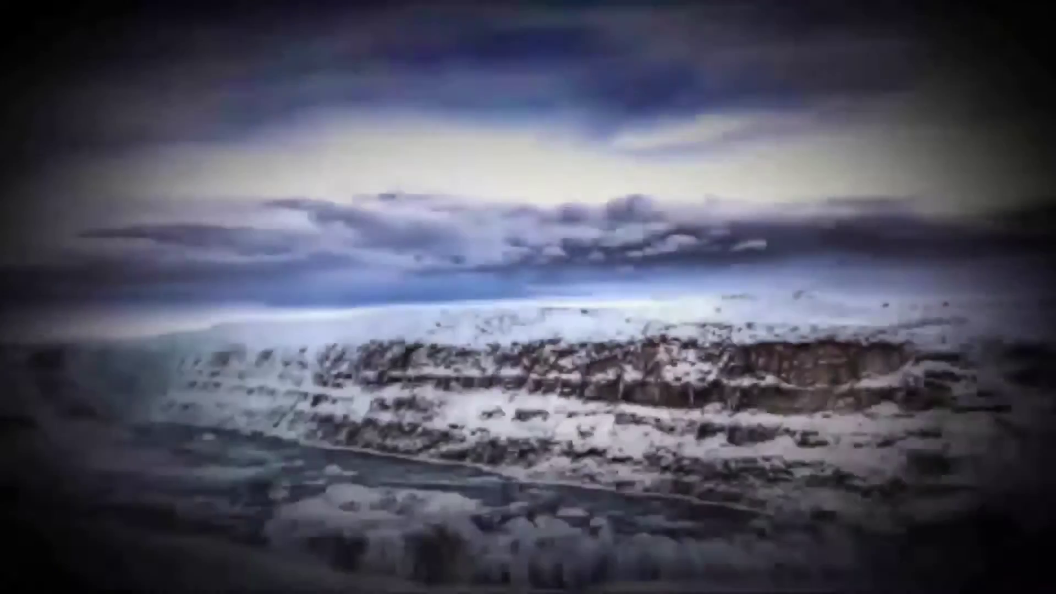